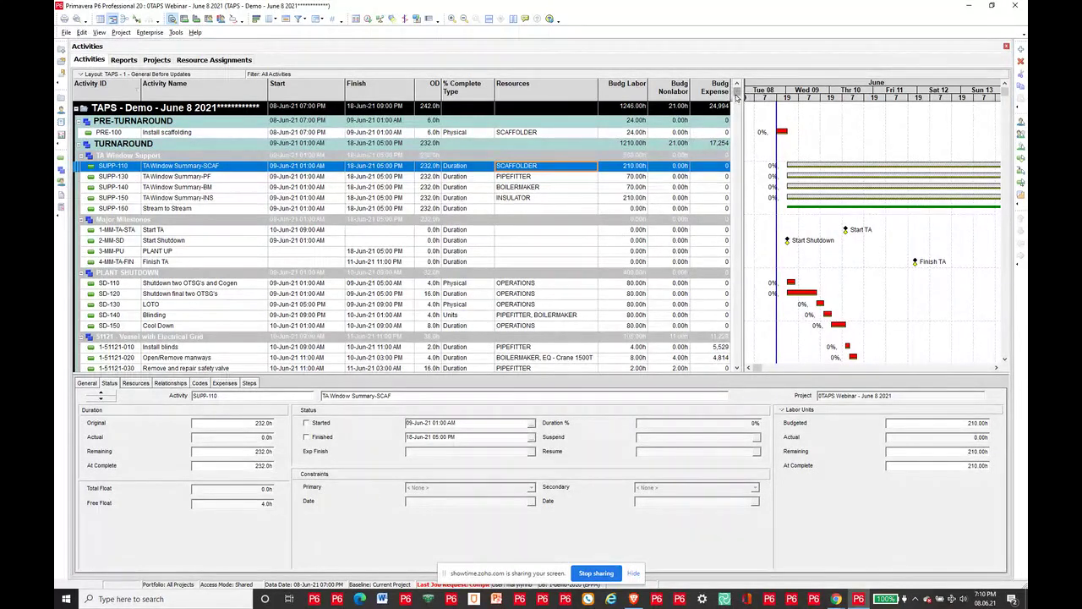
Step: Scroll to the end of the activity list and select POST-1500 Remove Scaffoldings to see its details
scroll(735, 100, down, 3)
scroll(725, 215, down, 3)
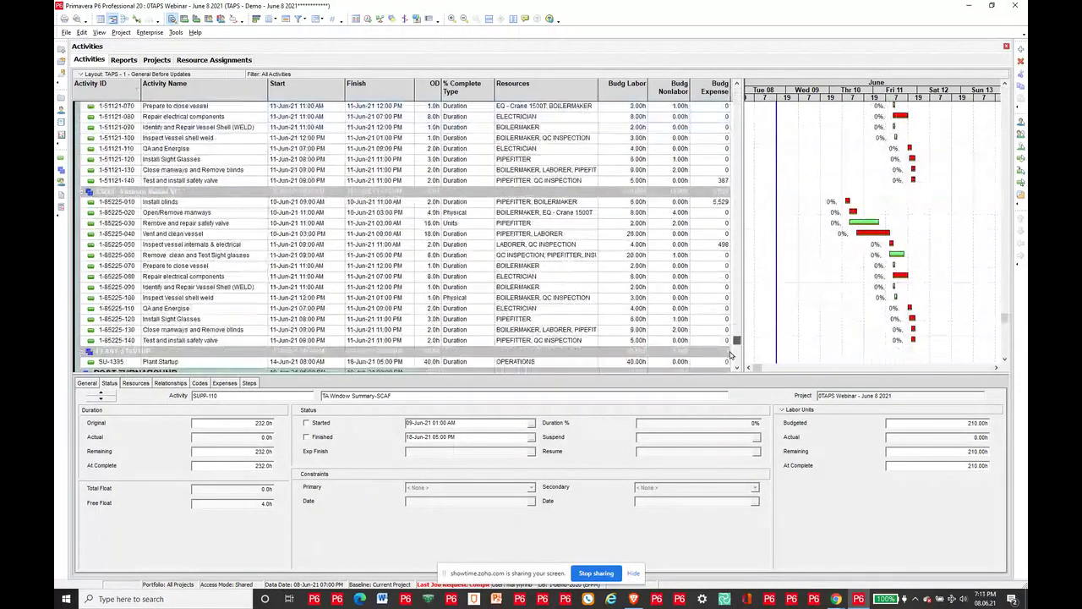
scroll(297, 152, up, 8)
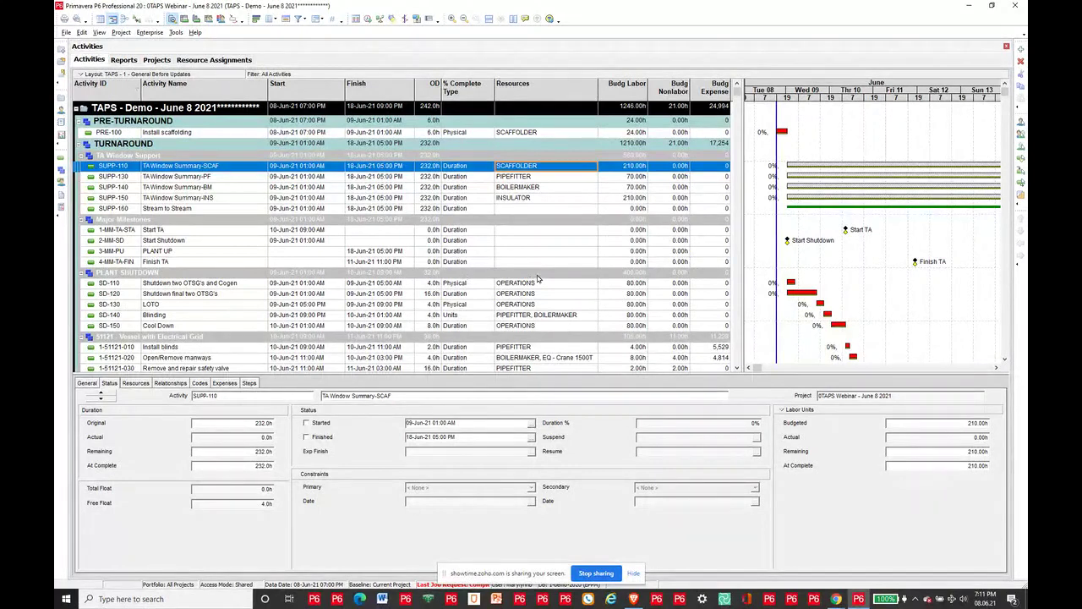
drag(735, 96, 736, 143)
scroll(735, 143, down, 10)
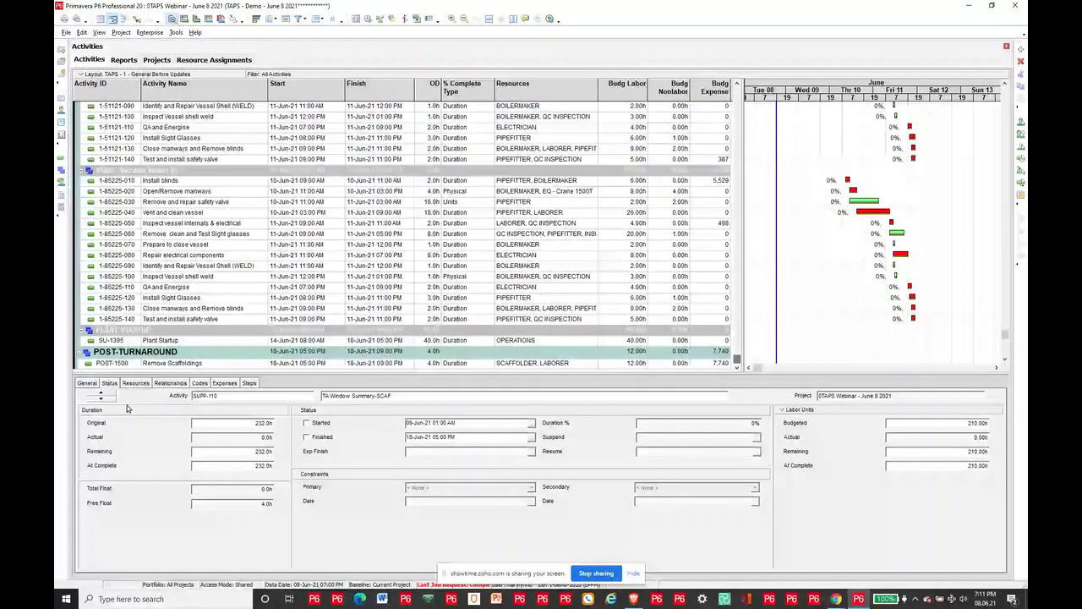
click(279, 362)
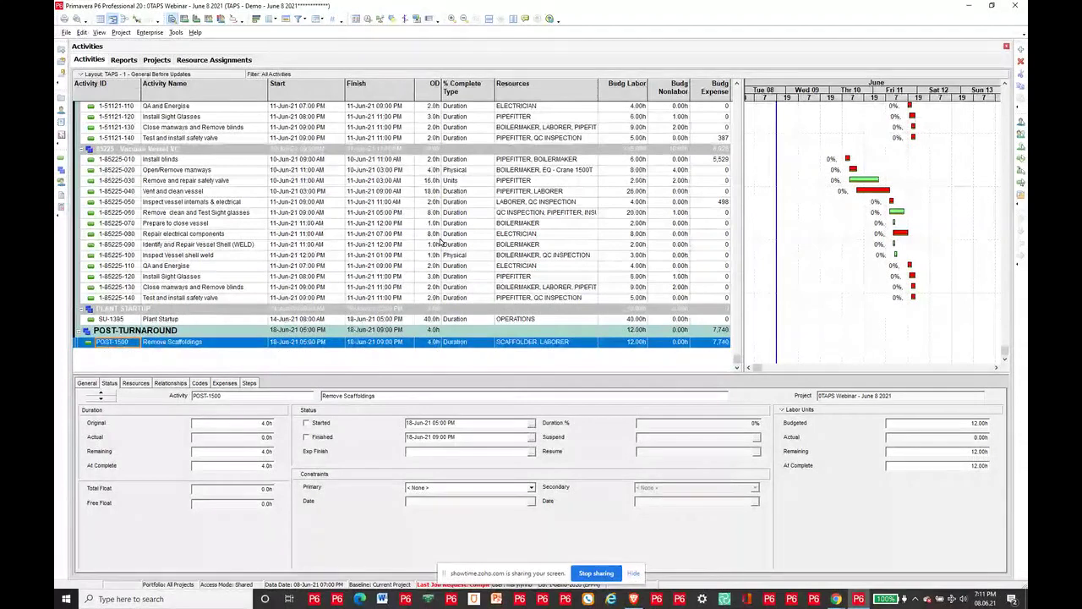
Step: Search upward for 'pre' to jump to the PRE-100 Install scaffolding activity
scroll(440, 243, up, 1)
key(ctrl+f)
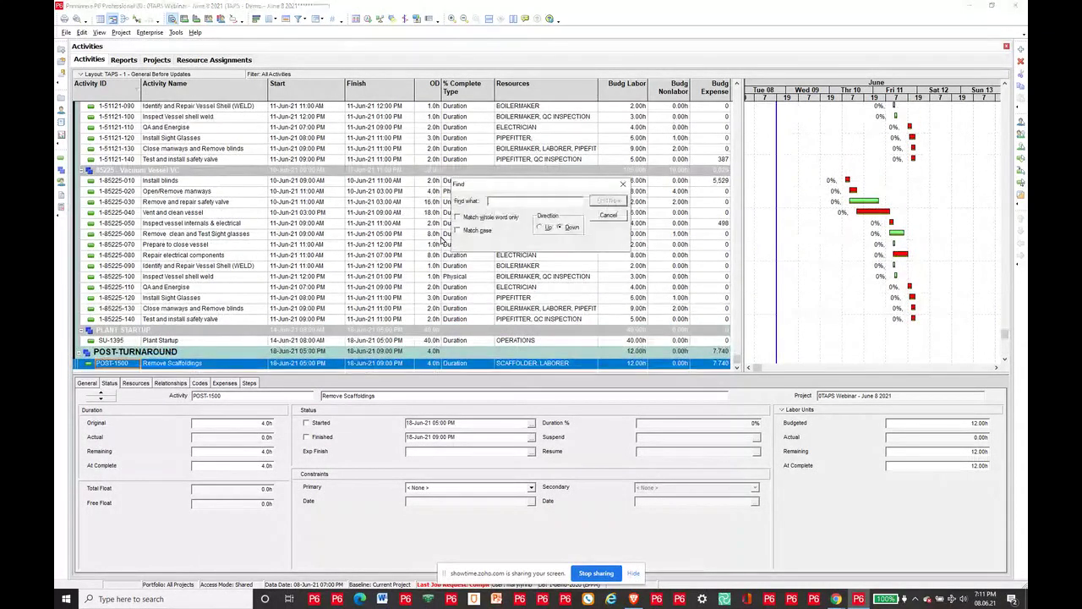
text(pre)
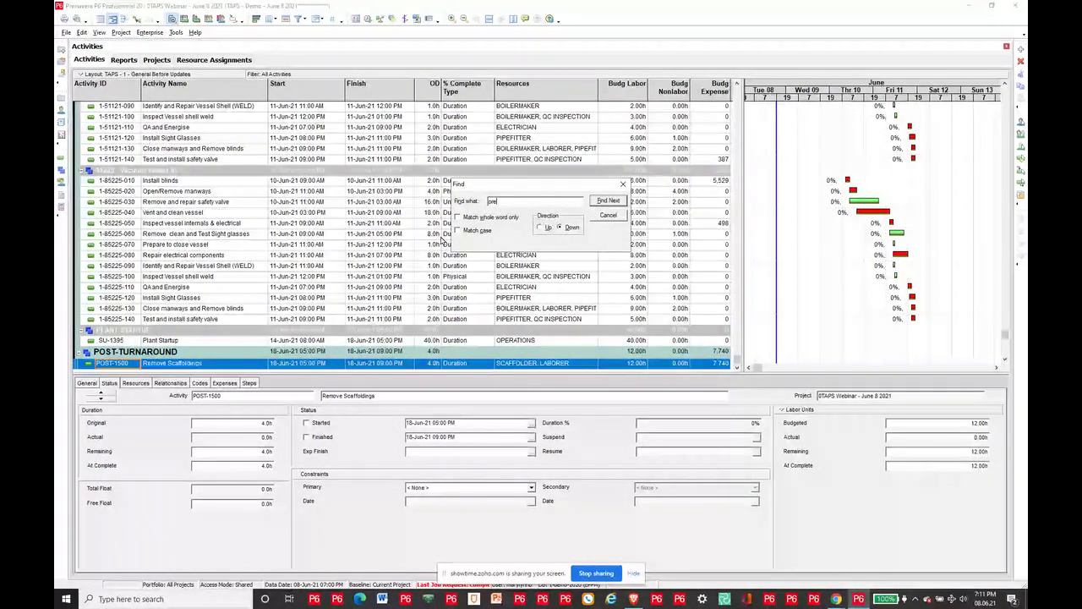
click(540, 226)
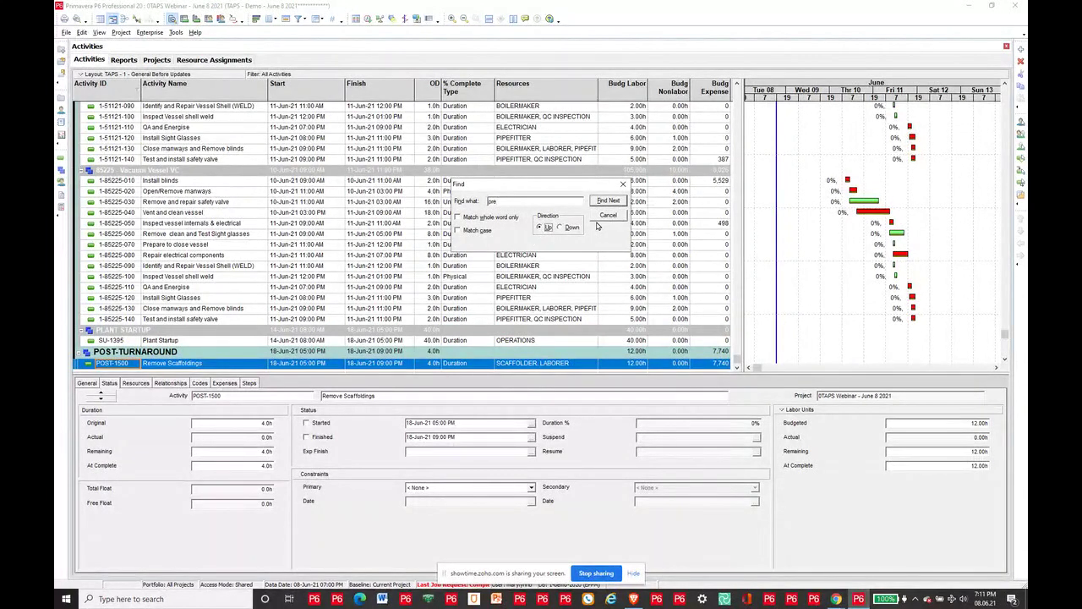
click(606, 200)
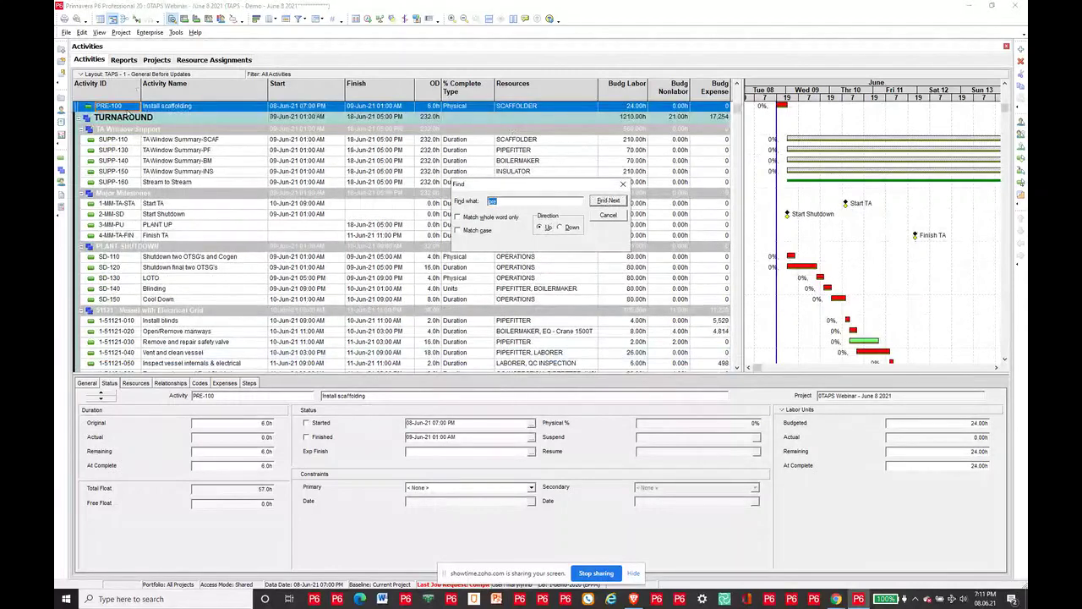
click(608, 216)
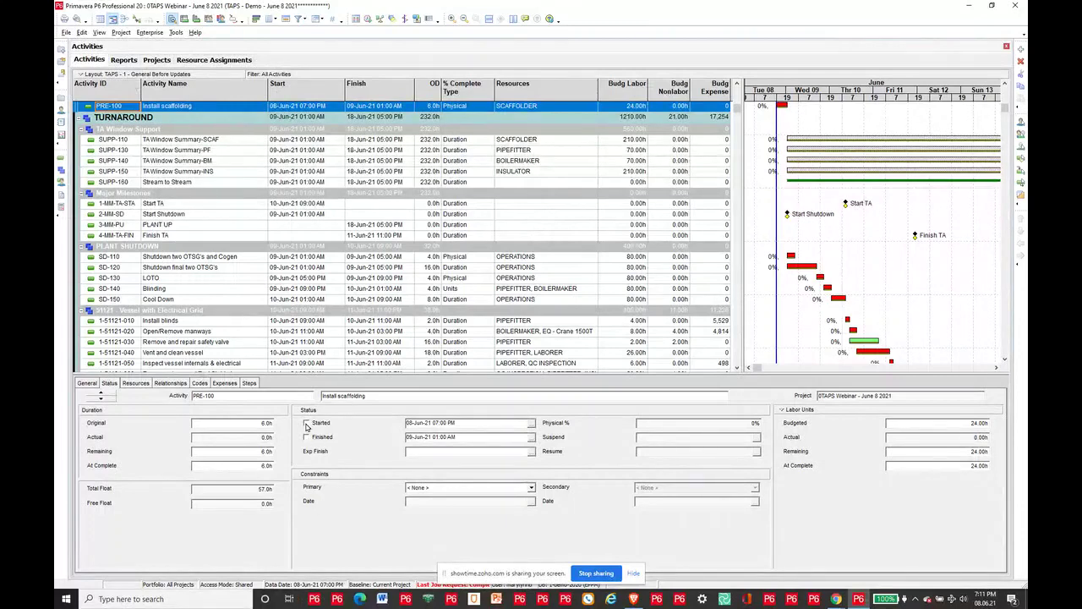
Step: Tick Started and Finished for PRE-100 in its Status details
click(306, 423)
click(306, 437)
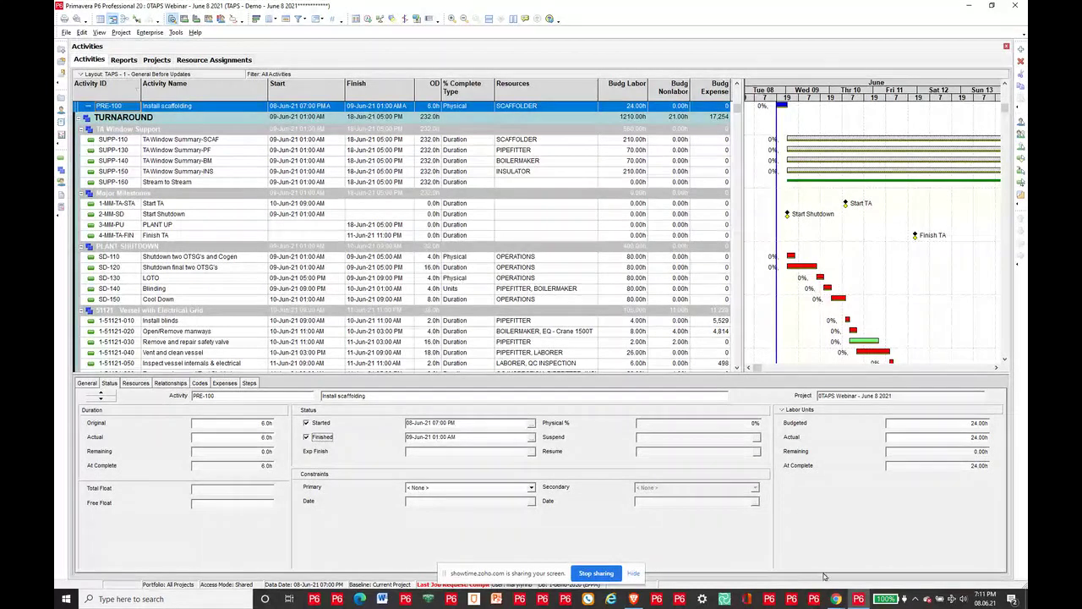
Step: Bring the TAPS browser window to the front and maximize it
mouse_move(835, 599)
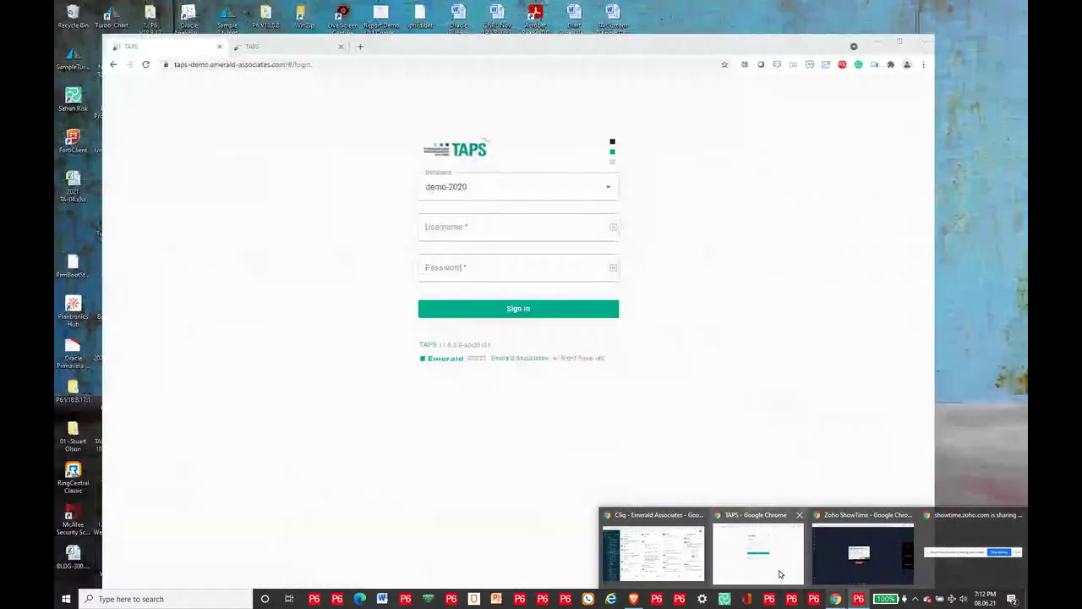
click(758, 549)
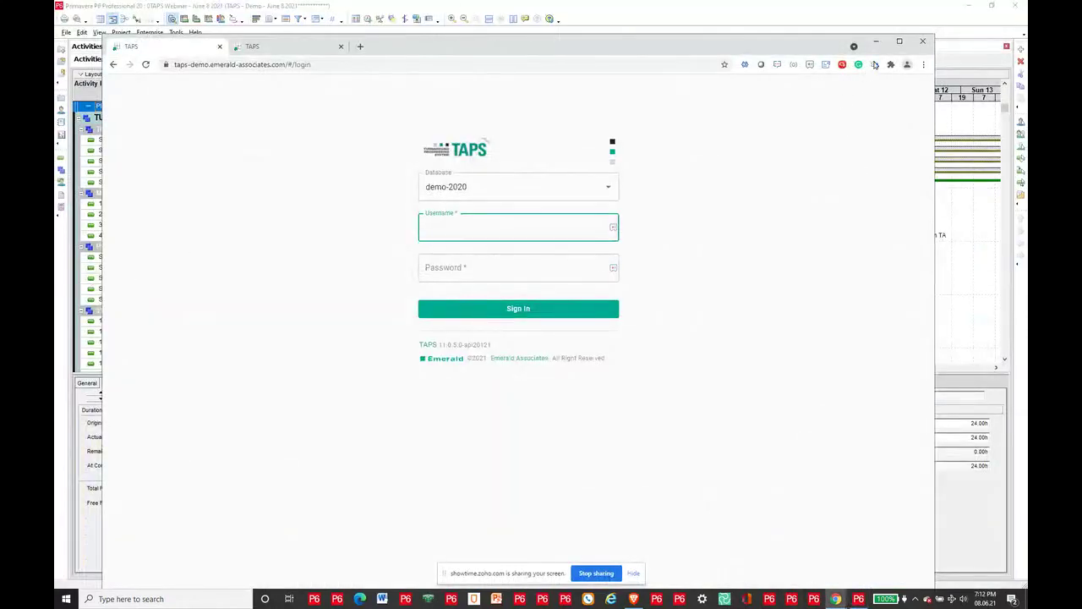
click(899, 40)
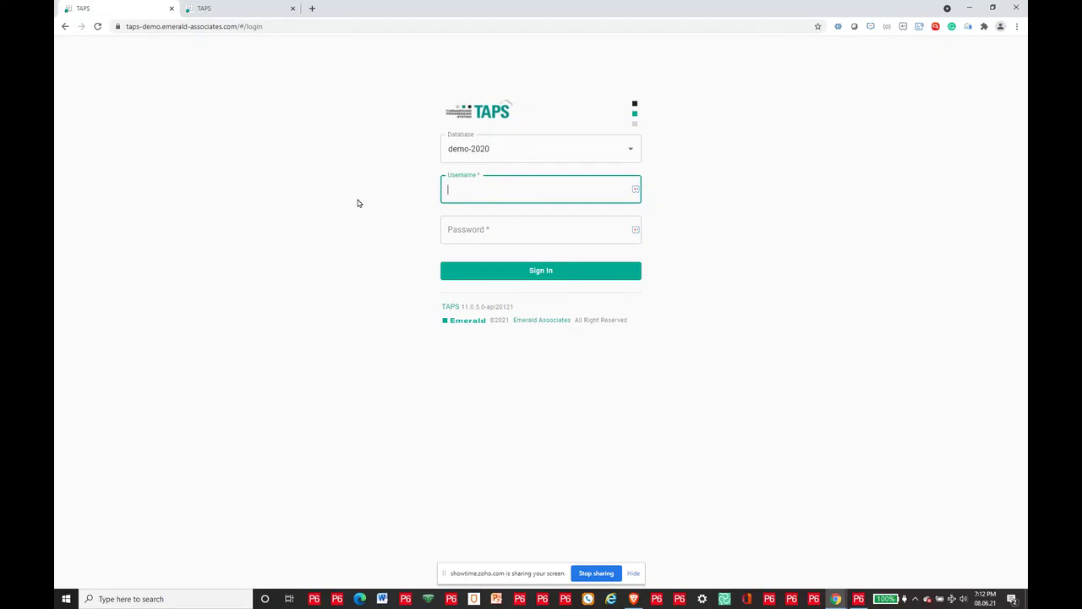
Step: Sign in to TAPS with the account username and password
text(marylynnb)
key(Tab)
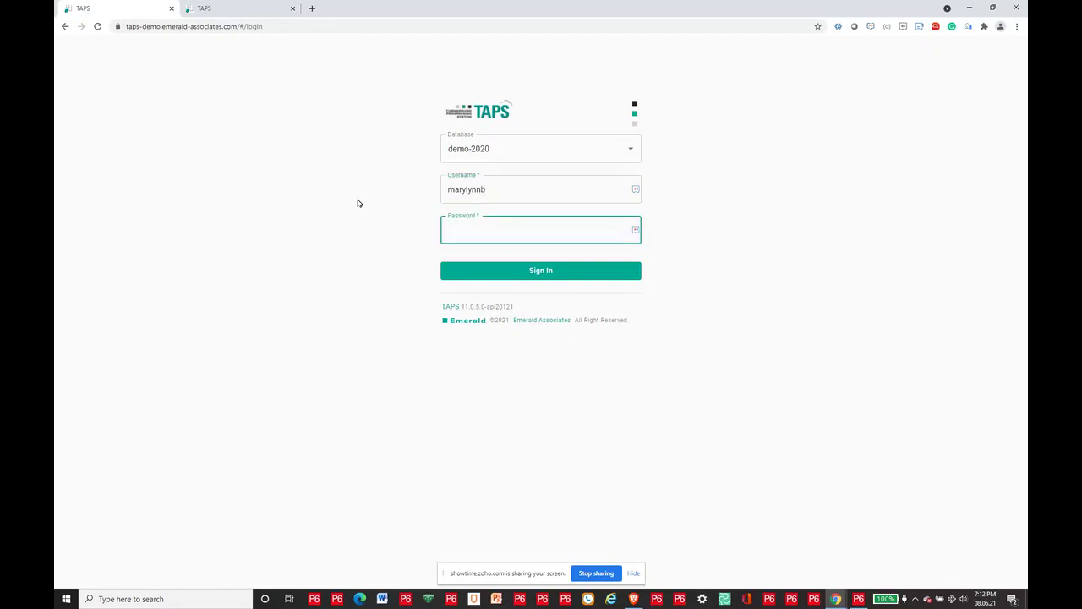
text(••••••••)
key(Return)
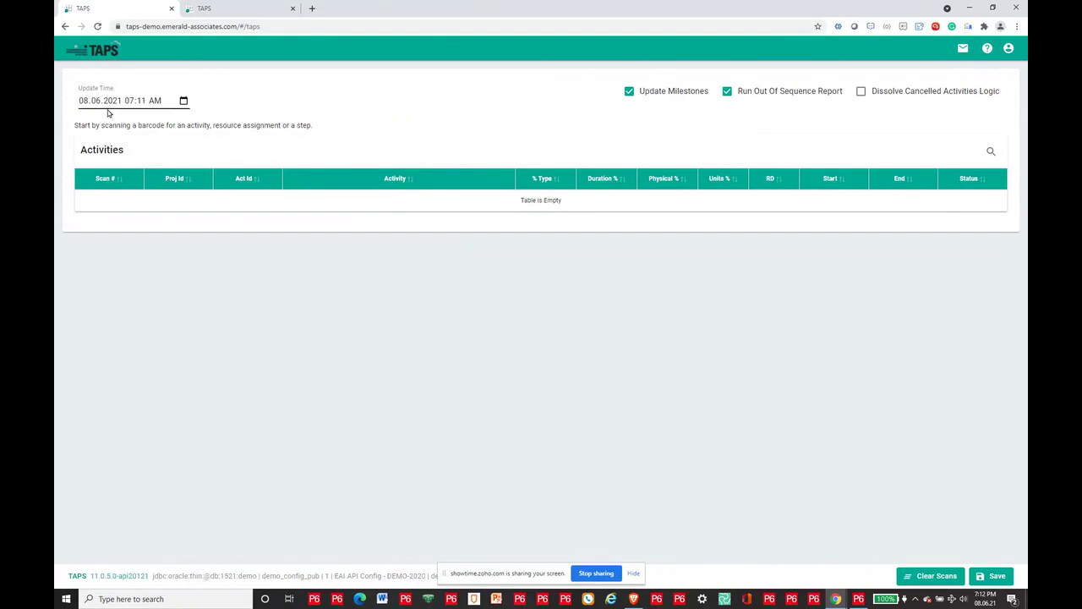
Step: Change the TAPS update time to 08.06.2021 07:00 PM, setting minutes to 00 and PM
click(184, 101)
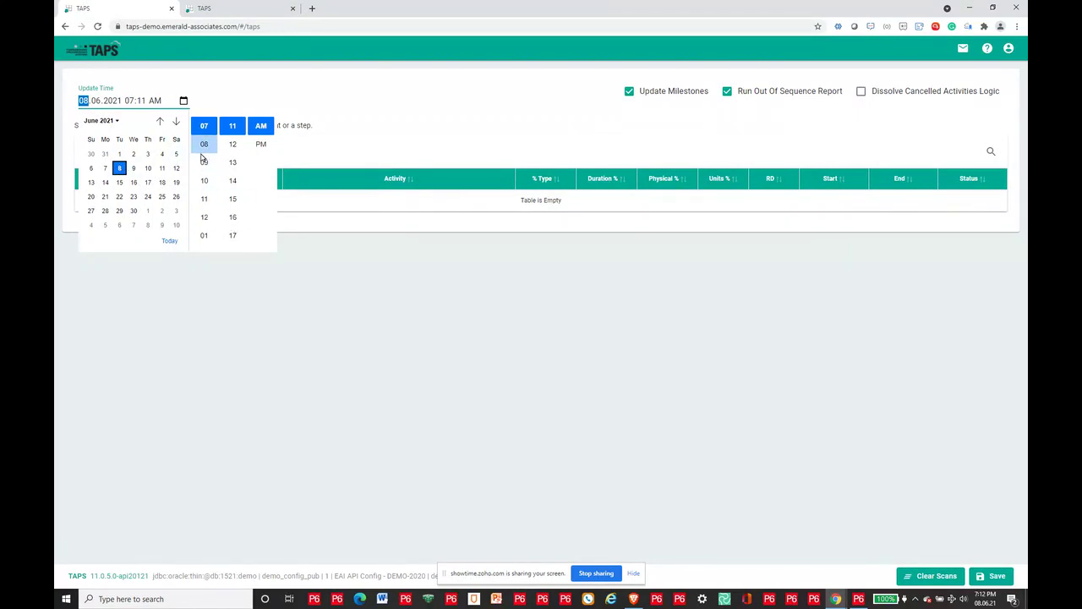
click(239, 134)
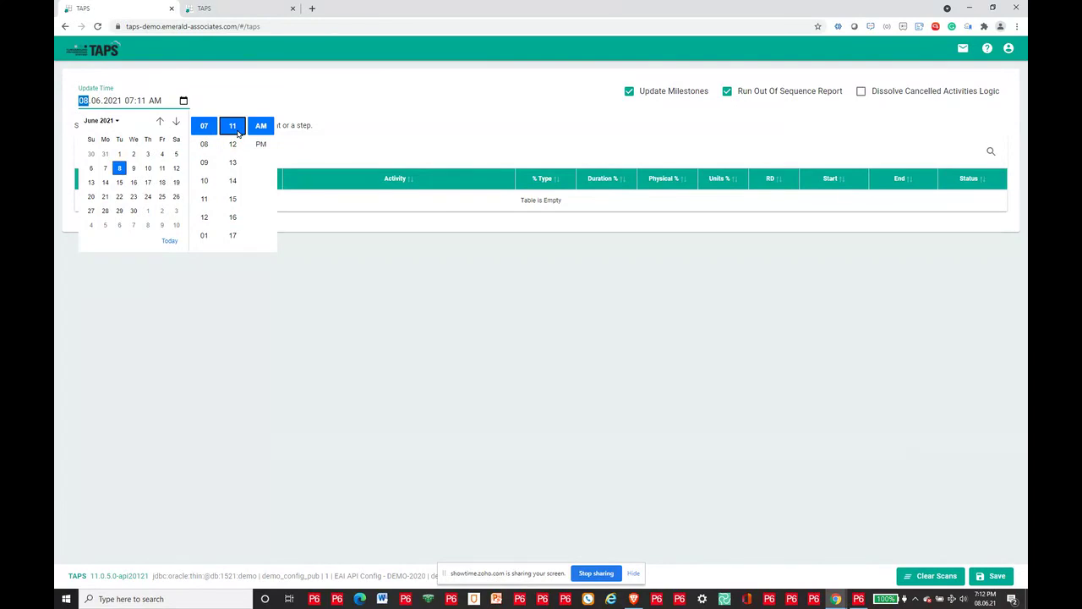
key(Up)
key(Up)
key(Up)
key(Up)
key(Up)
key(Up)
key(Up)
key(Up)
click(262, 144)
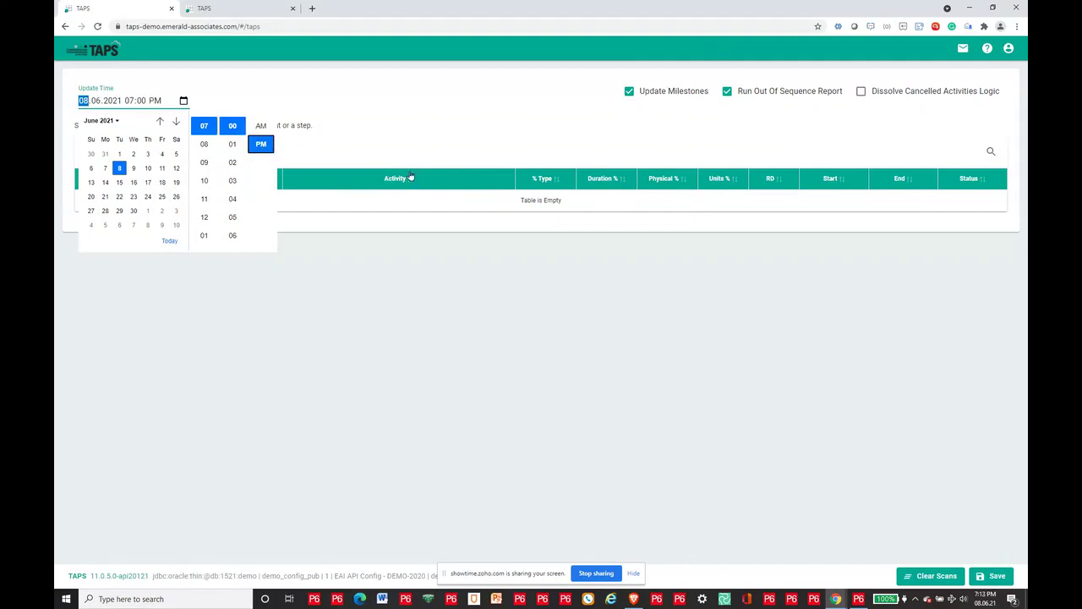
click(425, 164)
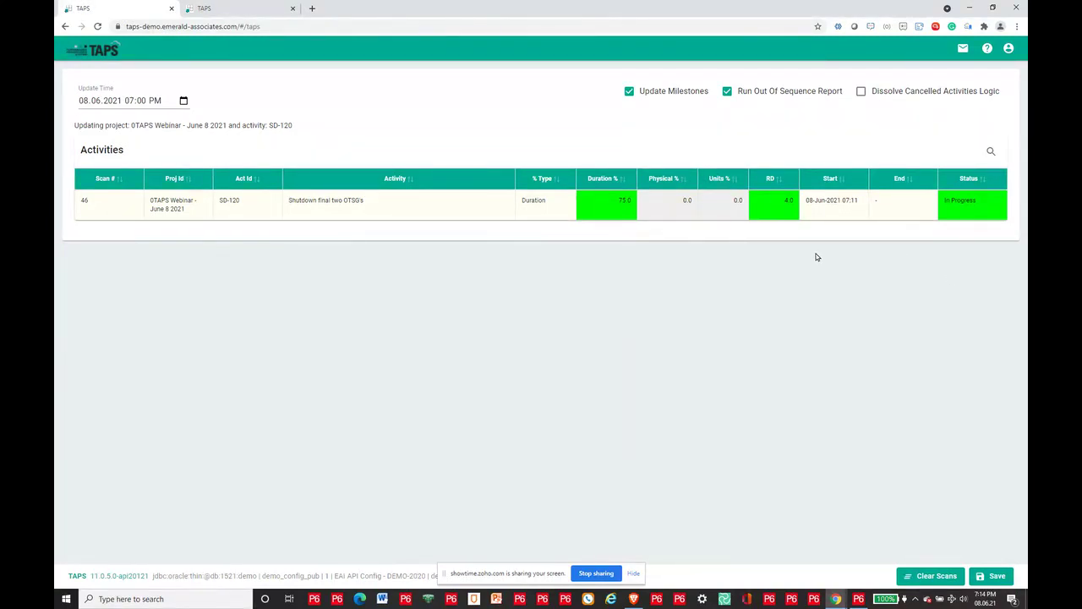
Step: Confirm 75.0 as SD-120's Duration % value
click(615, 212)
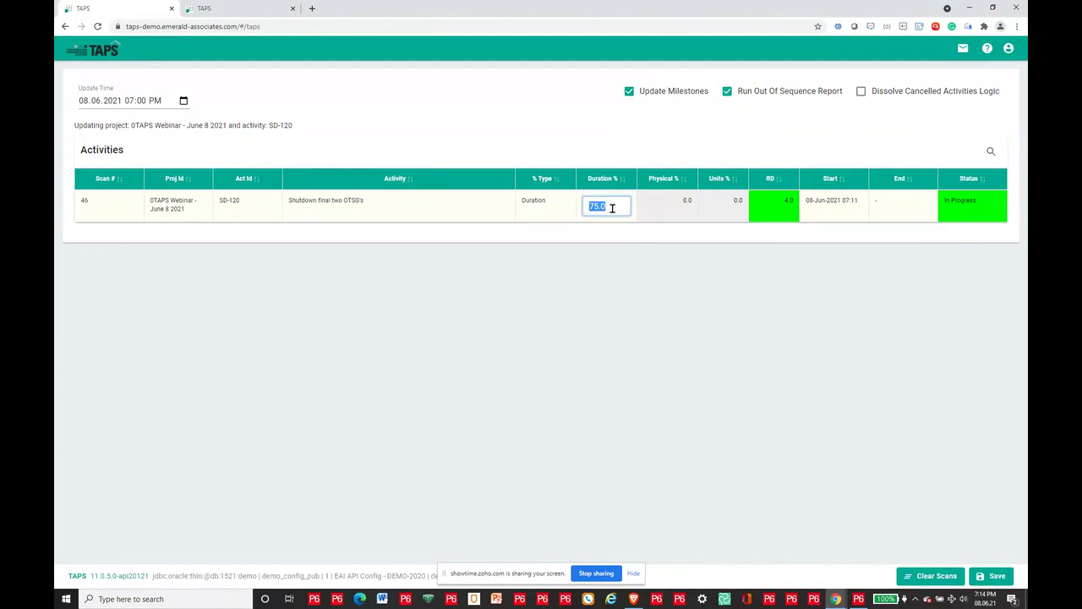
click(472, 209)
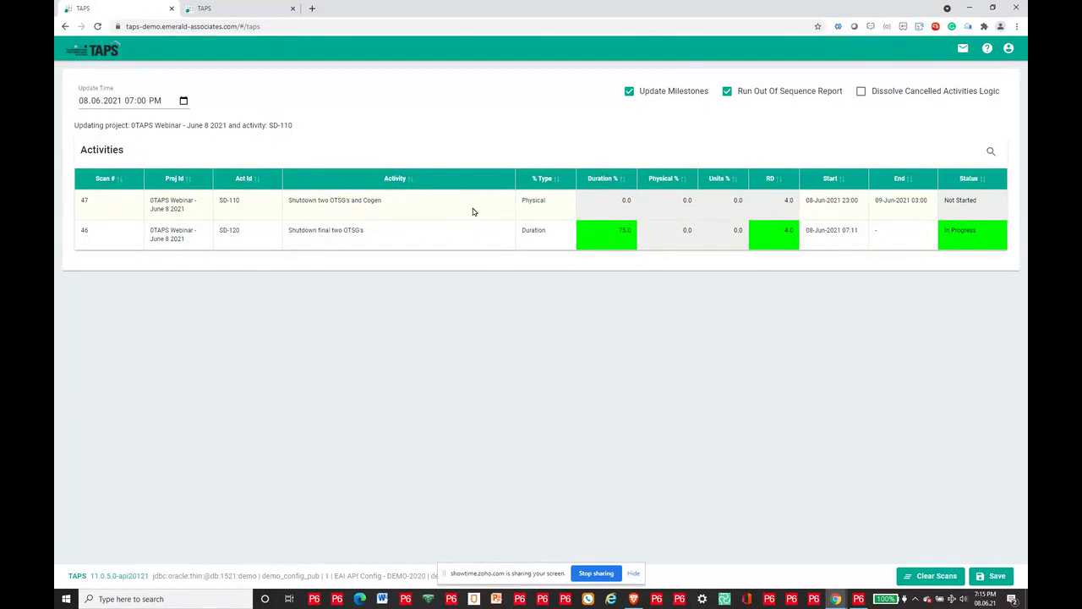
Step: Expand the steps of activity SD-110
click(473, 208)
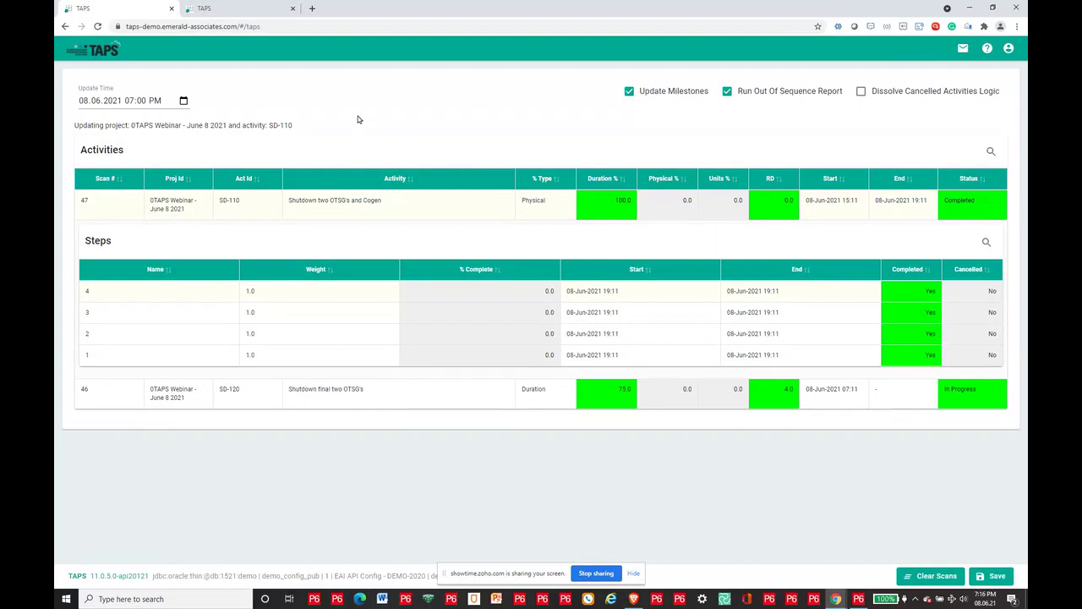
Step: Save the scanned progress updates, log out of TAPS, and return to the P6 schedule
click(993, 577)
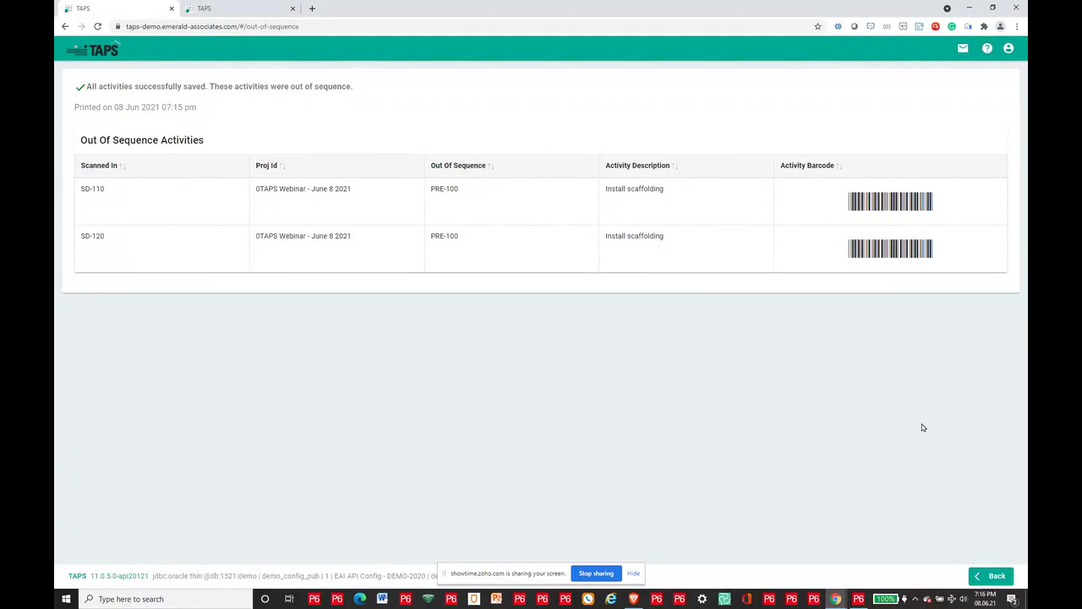
click(1010, 56)
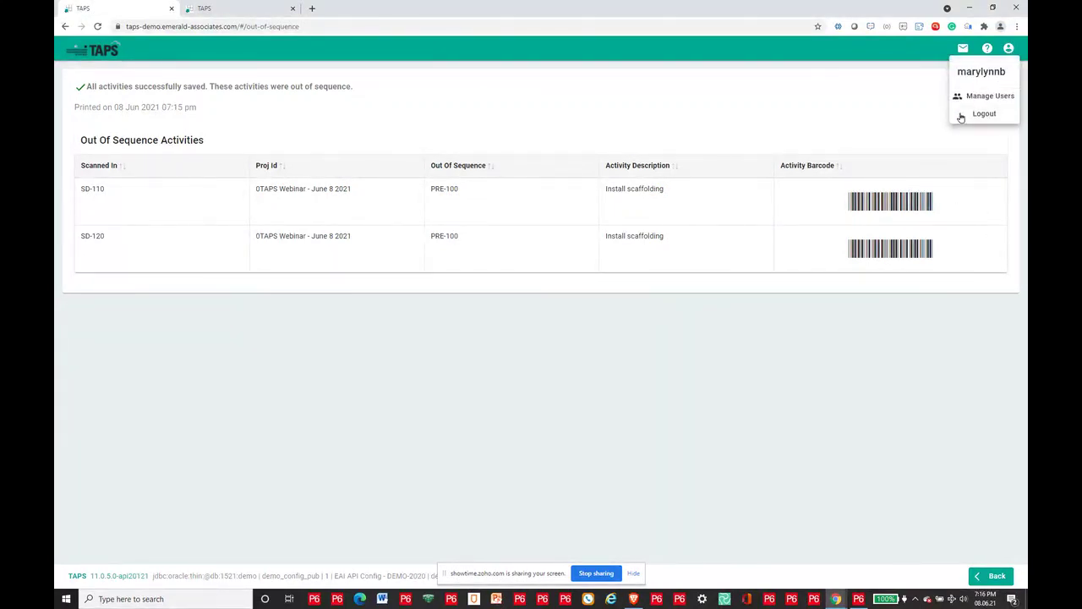
click(982, 113)
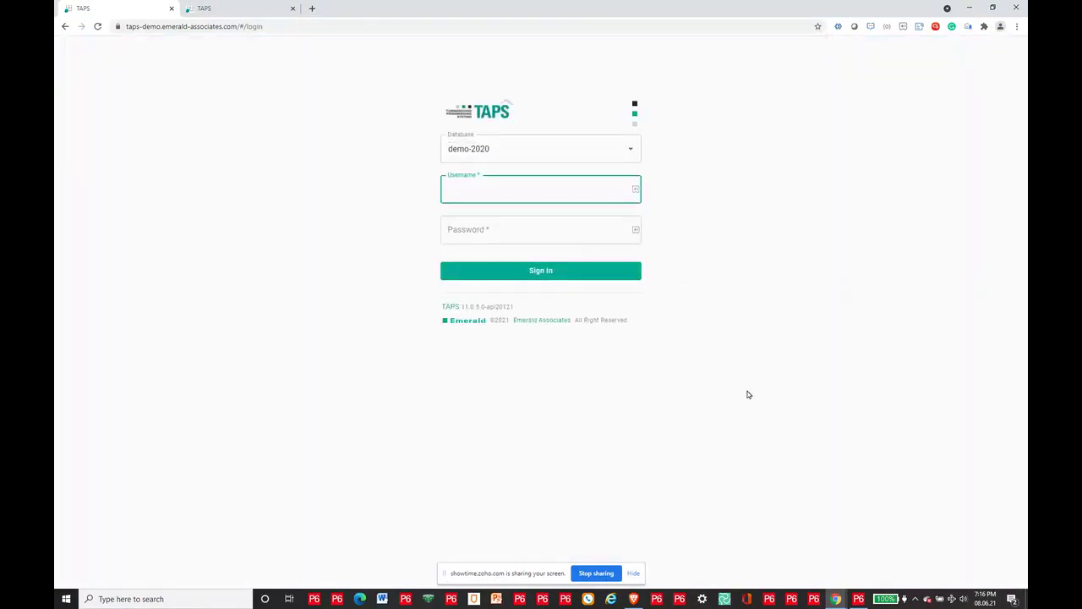
click(859, 600)
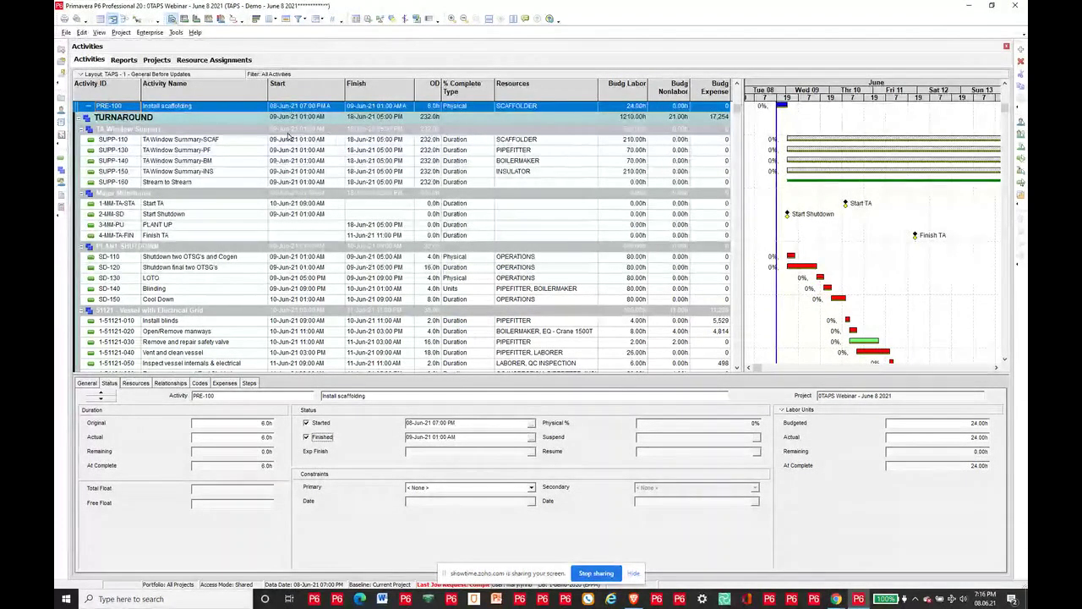
Step: Check SD-110's Steps and Status details, then review SD-120's status fields
click(239, 141)
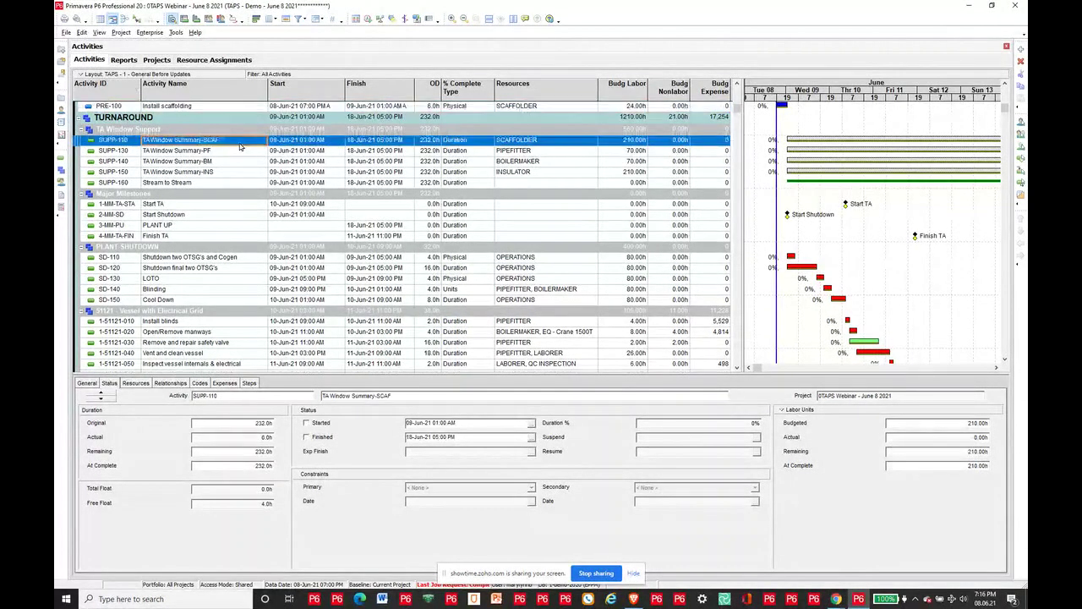
click(254, 258)
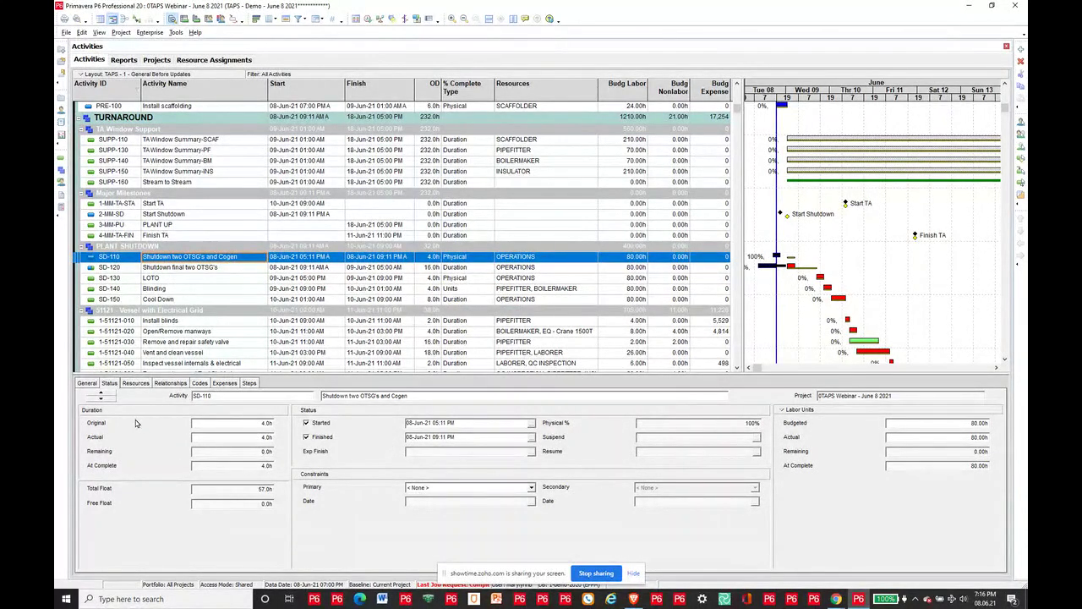
click(252, 386)
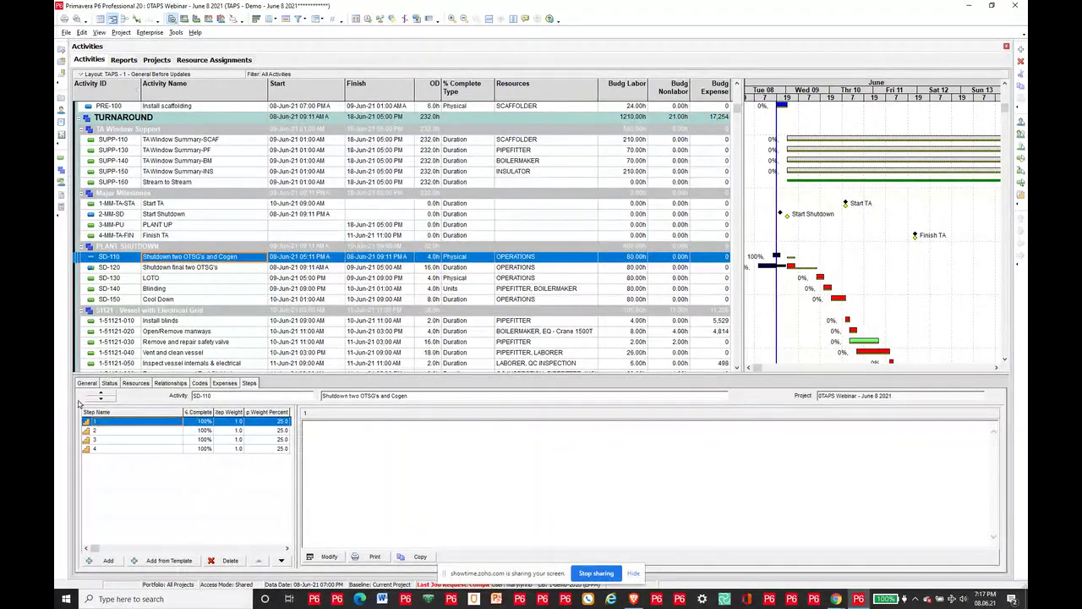
click(108, 383)
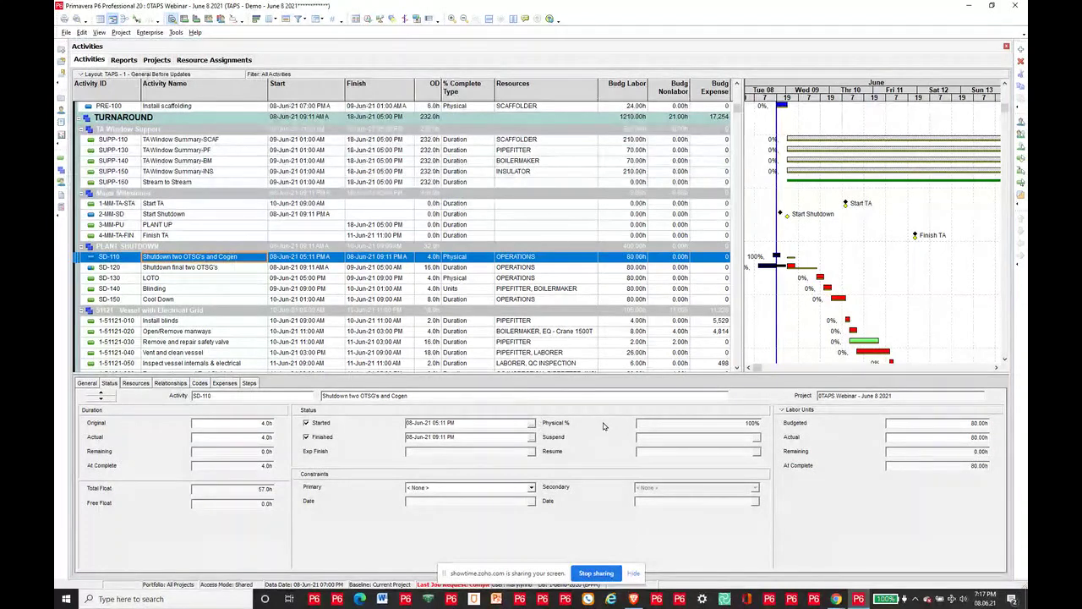
click(298, 269)
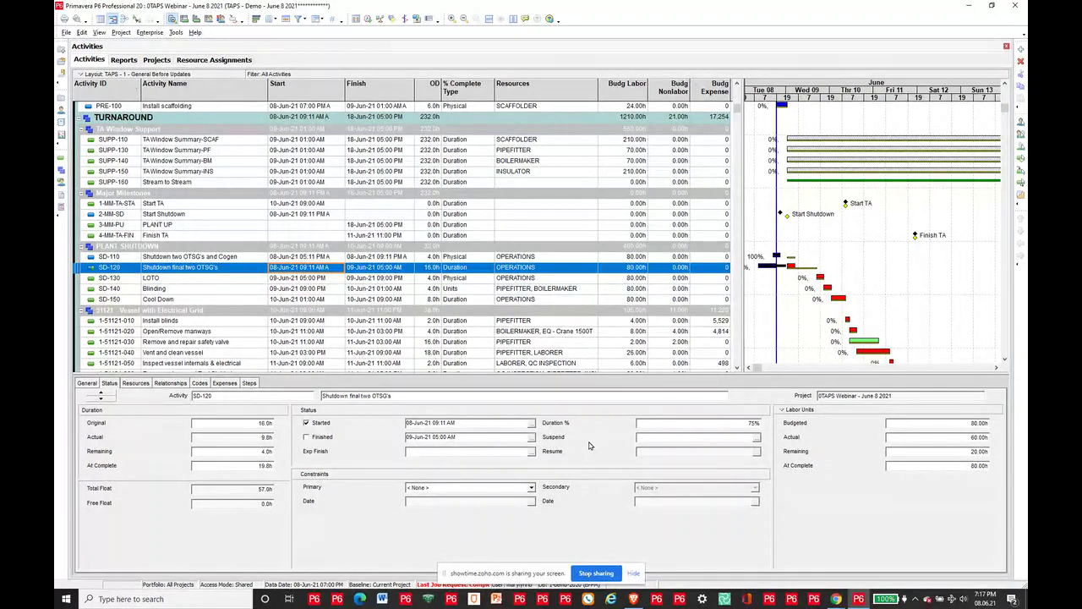
click(242, 216)
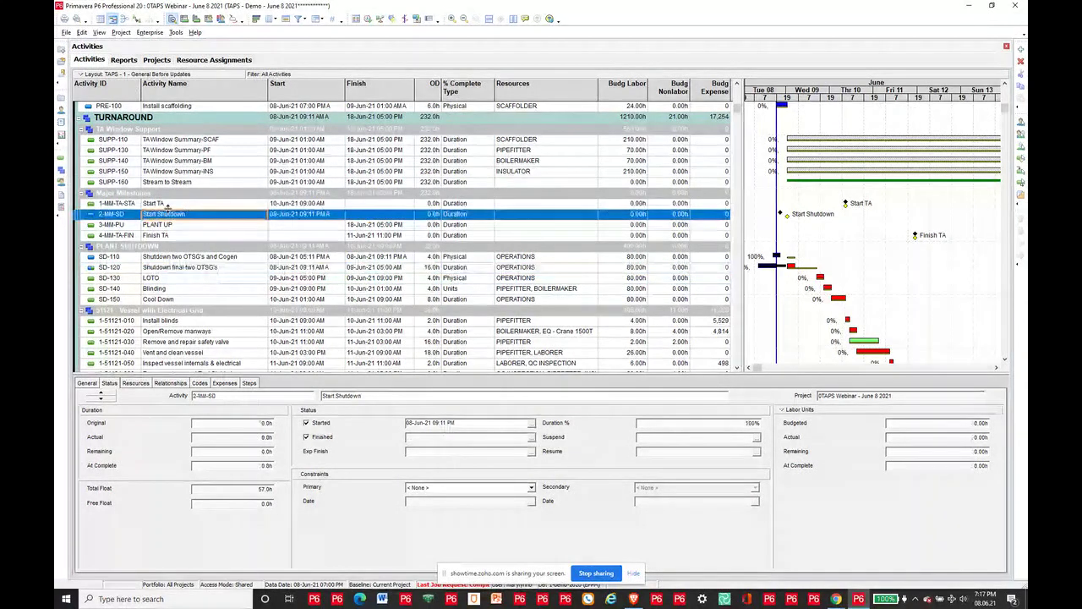
click(337, 218)
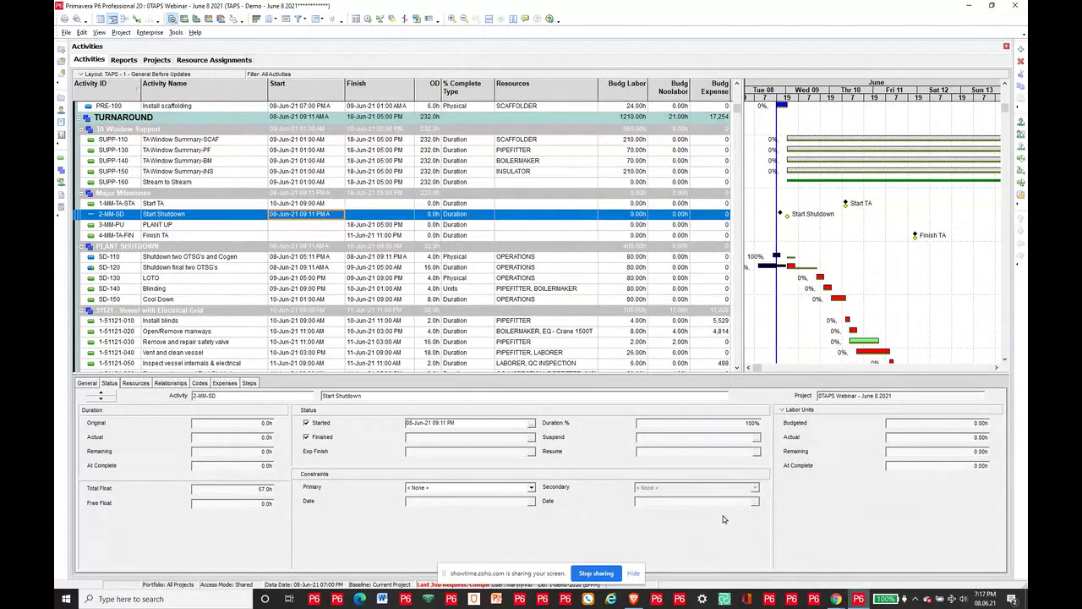
mouse_move(837, 599)
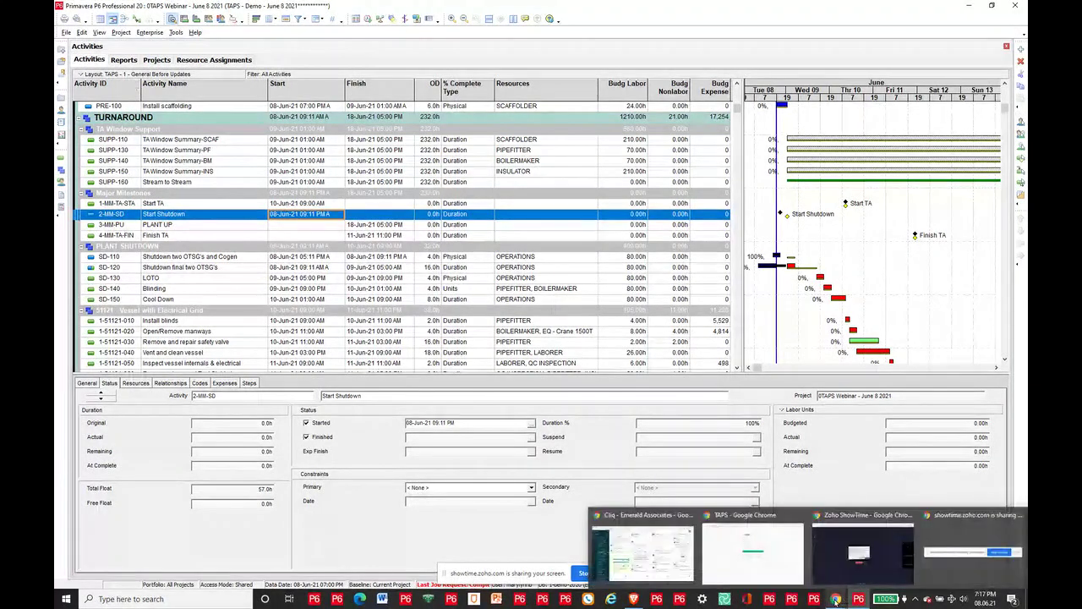
click(749, 558)
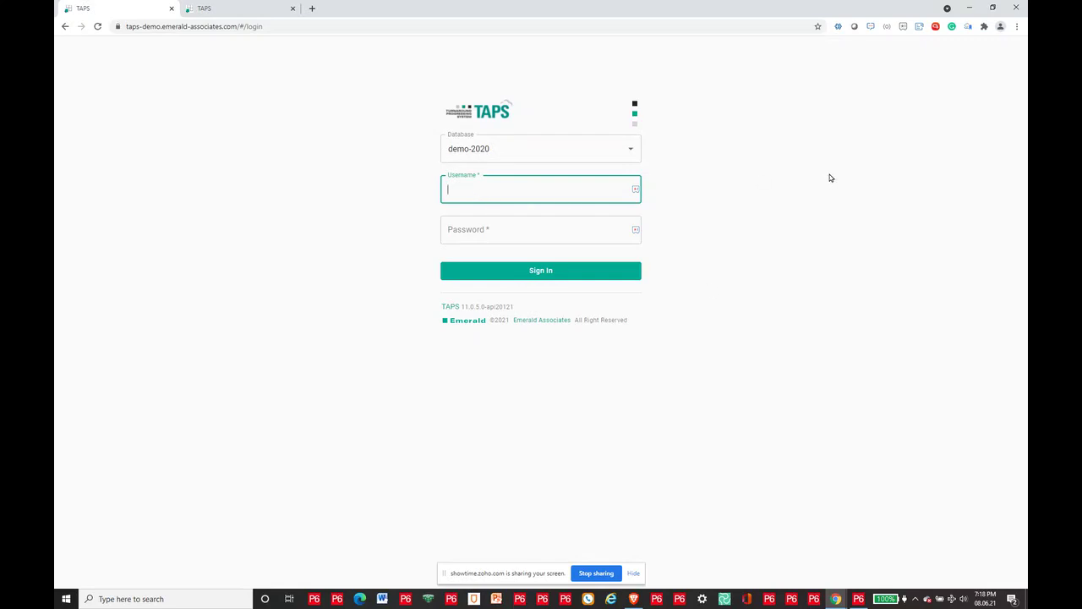
click(858, 598)
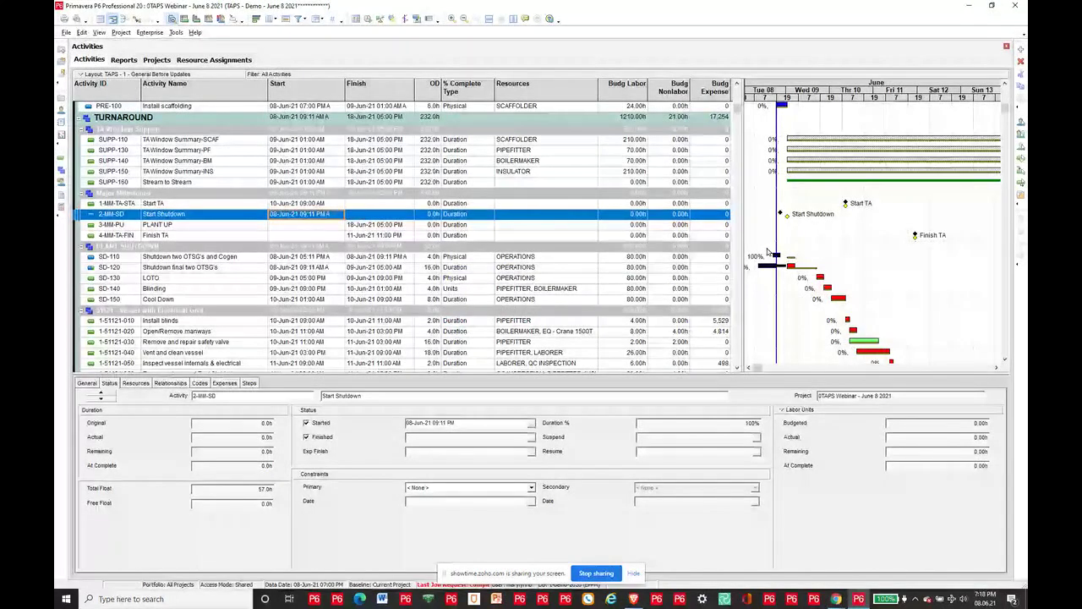
Step: Reschedule the project with F9 so TURNAROUND finishes 17-Jun-21, then go to the TAPS sign-in page
click(367, 20)
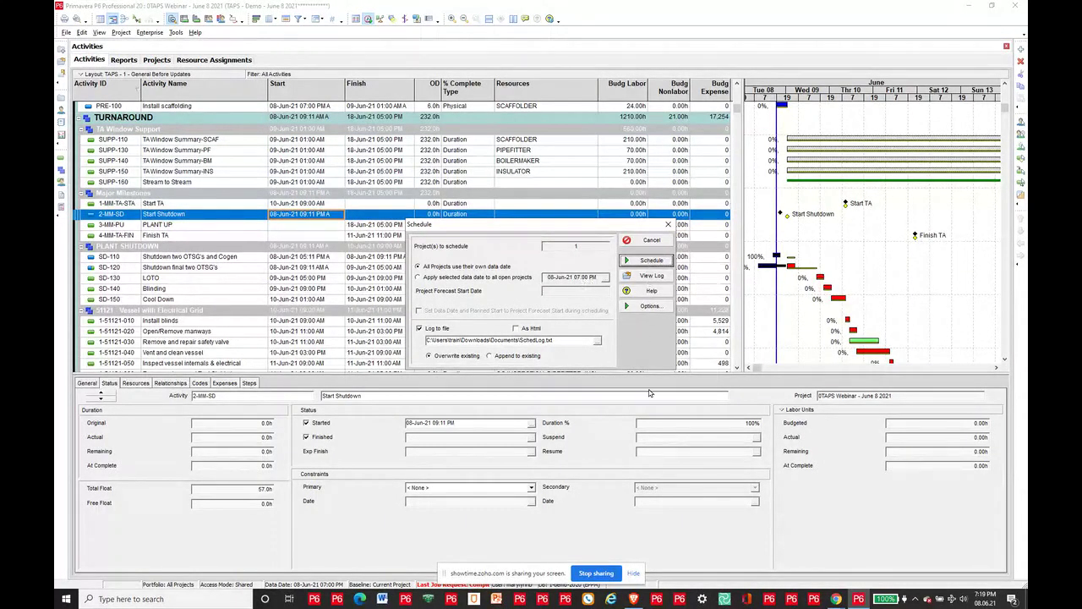
key(Return)
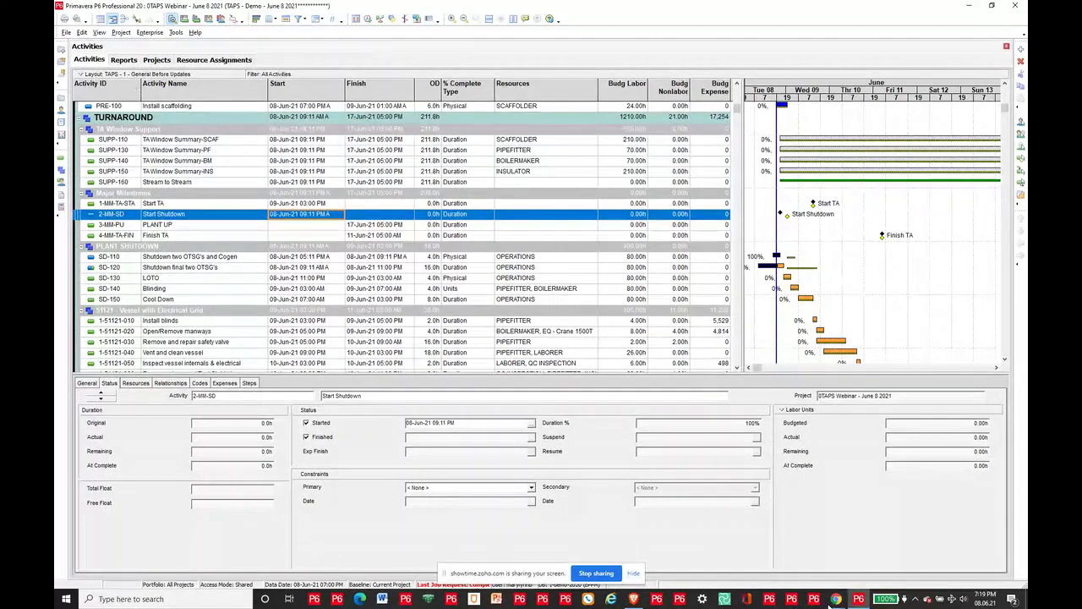
mouse_move(811, 586)
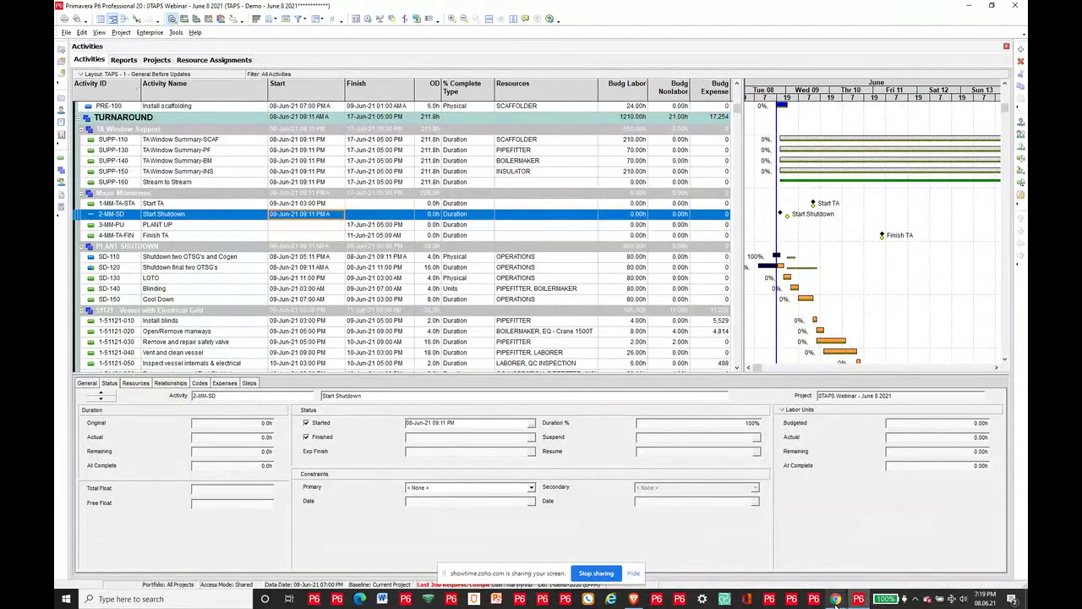
mouse_move(835, 598)
click(643, 533)
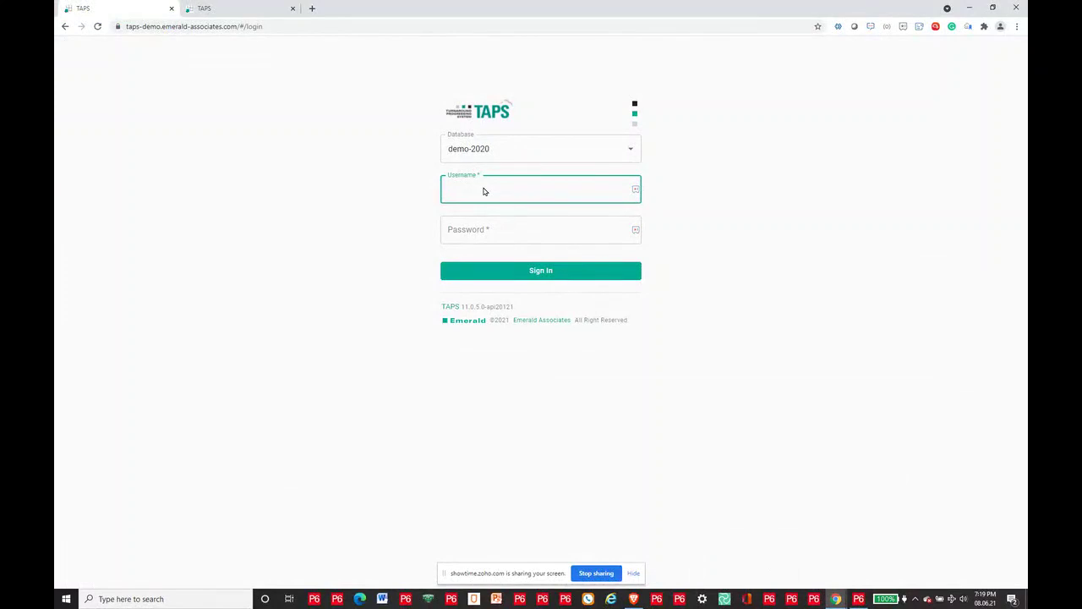
Step: Sign in to TAPS on the demo-2020 database with the account username and password
text(marylynnt)
key(Tab)
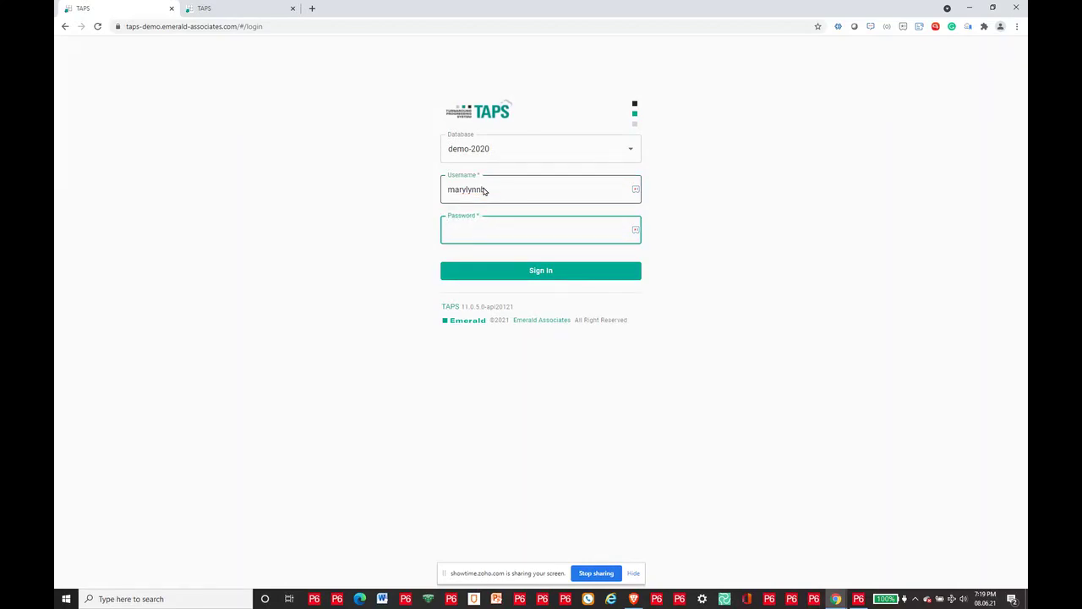
text(••••••)
key(Return)
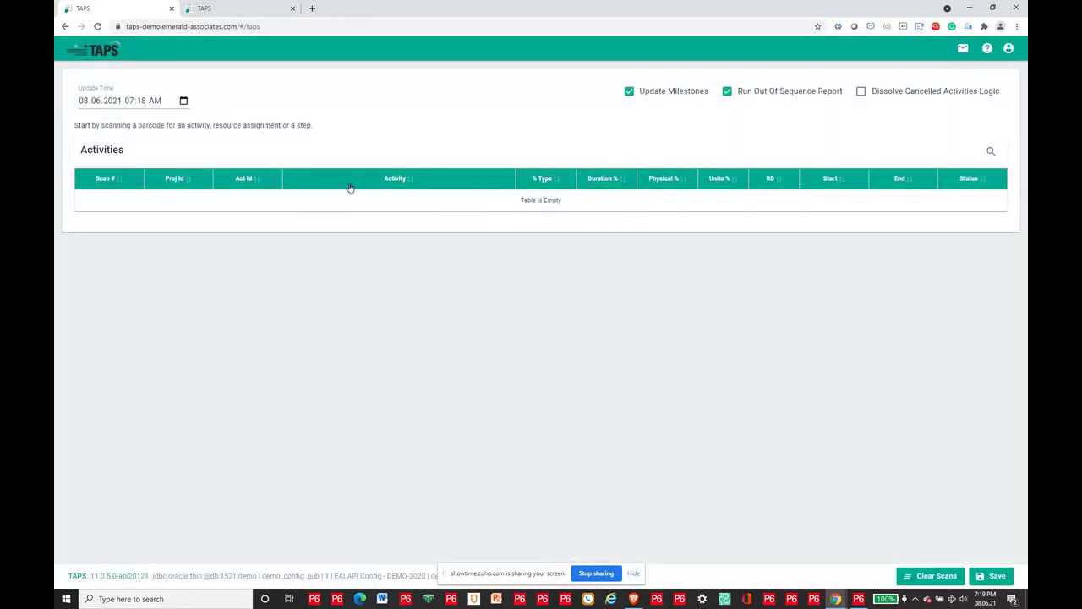
Step: Change the TAPS Update Time to 9 June 2021, 07:00 AM, listing nine scanned activities
click(184, 101)
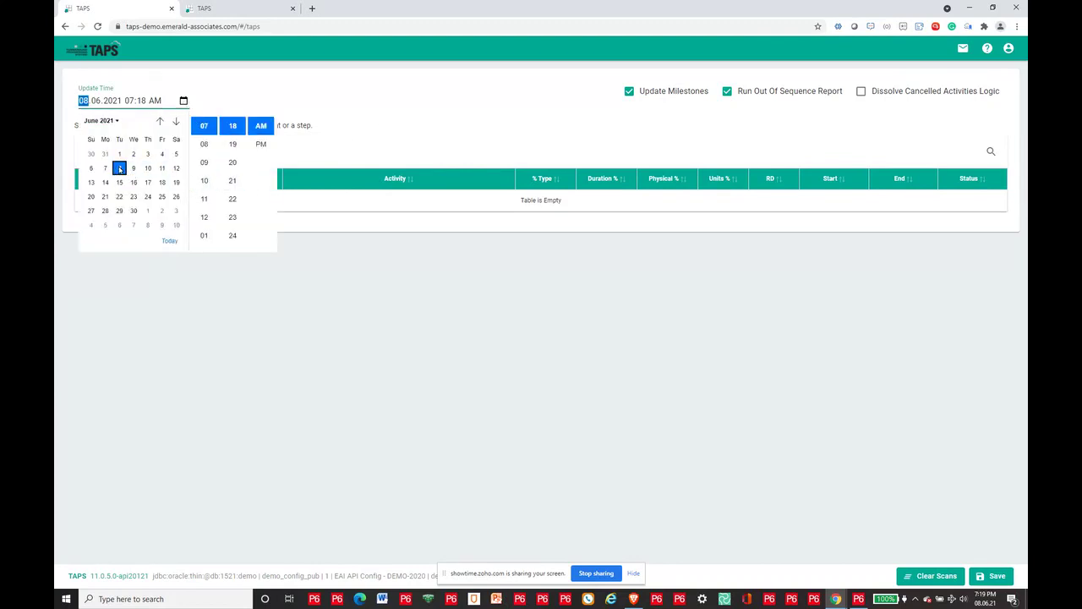
click(134, 169)
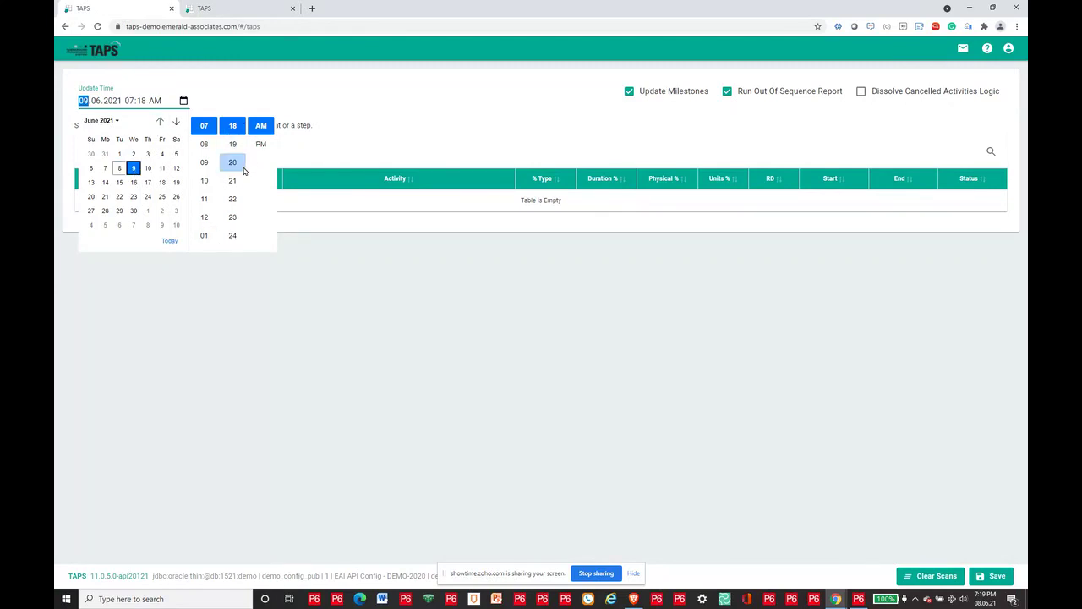
click(232, 145)
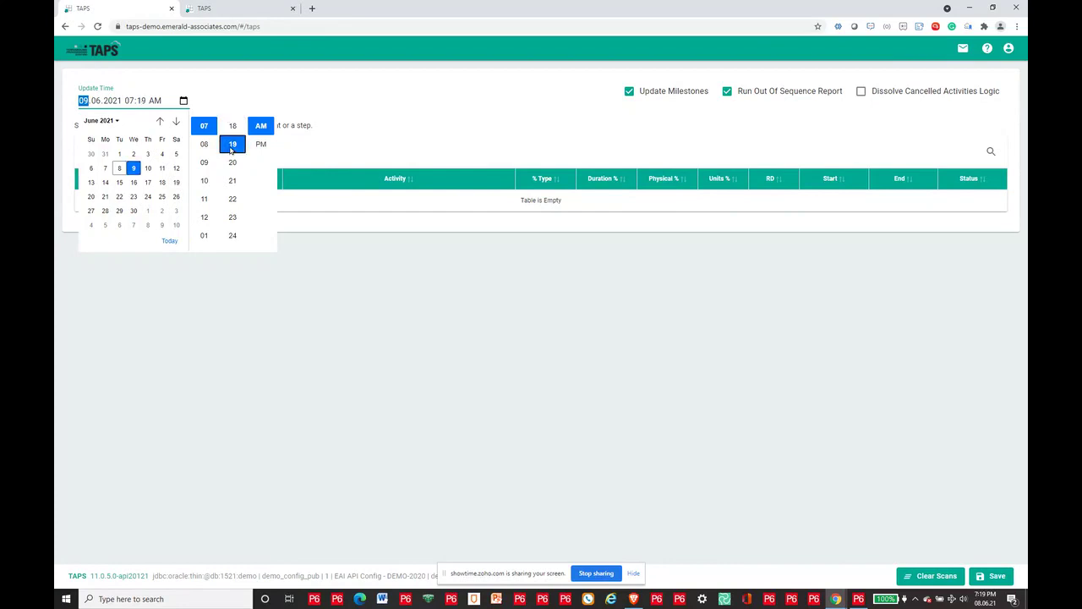
scroll(231, 149, up, 8)
scroll(231, 150, up, 8)
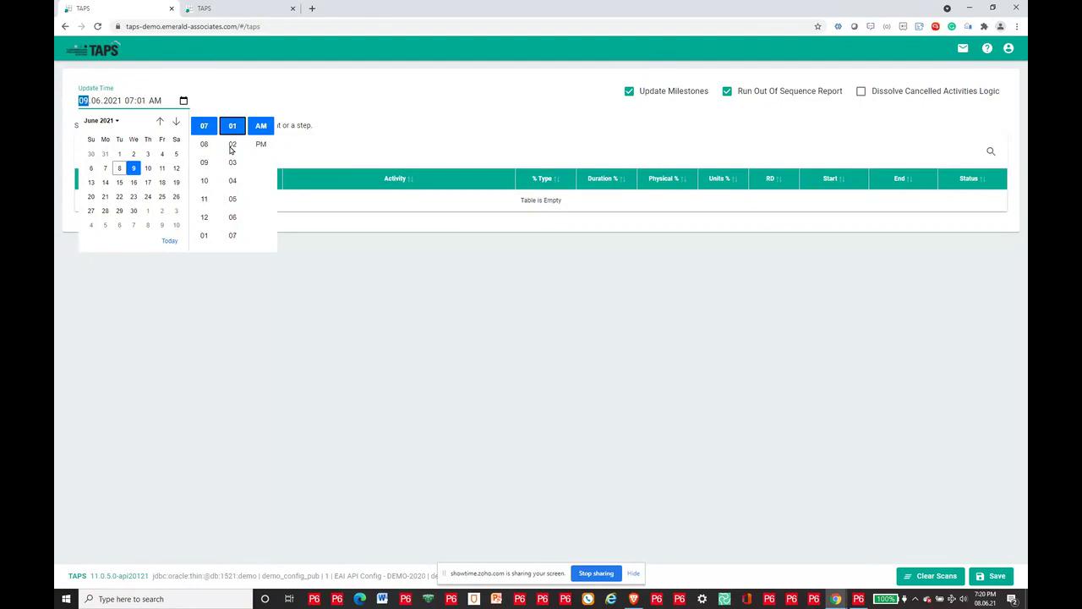
click(339, 127)
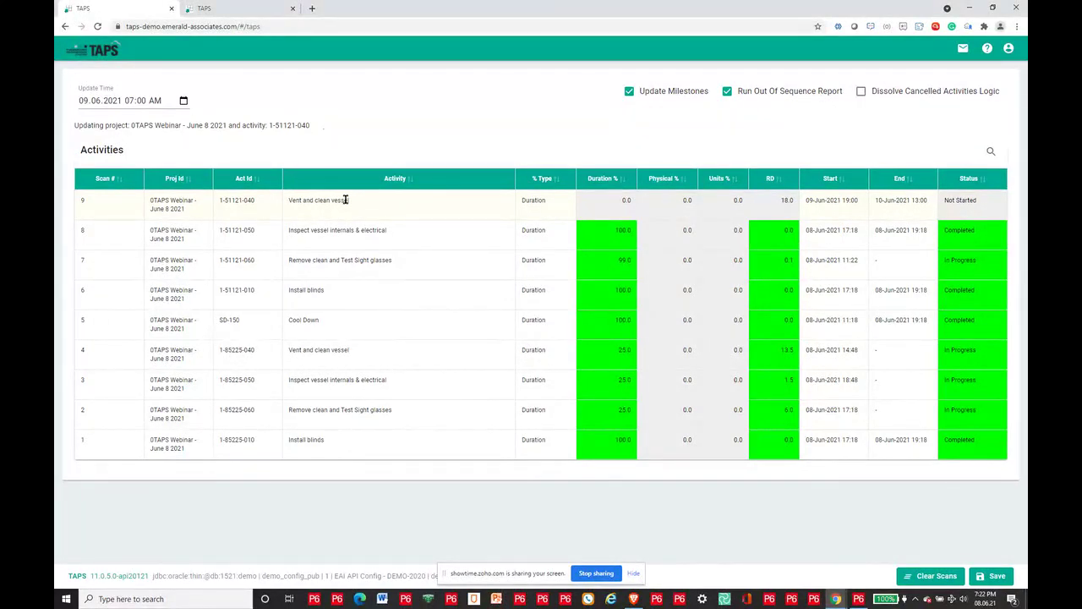
Step: Expand Vent and clean vessel (1-51121-040) to show its TAPS-PF PIPEFITTER resource assignment
click(345, 200)
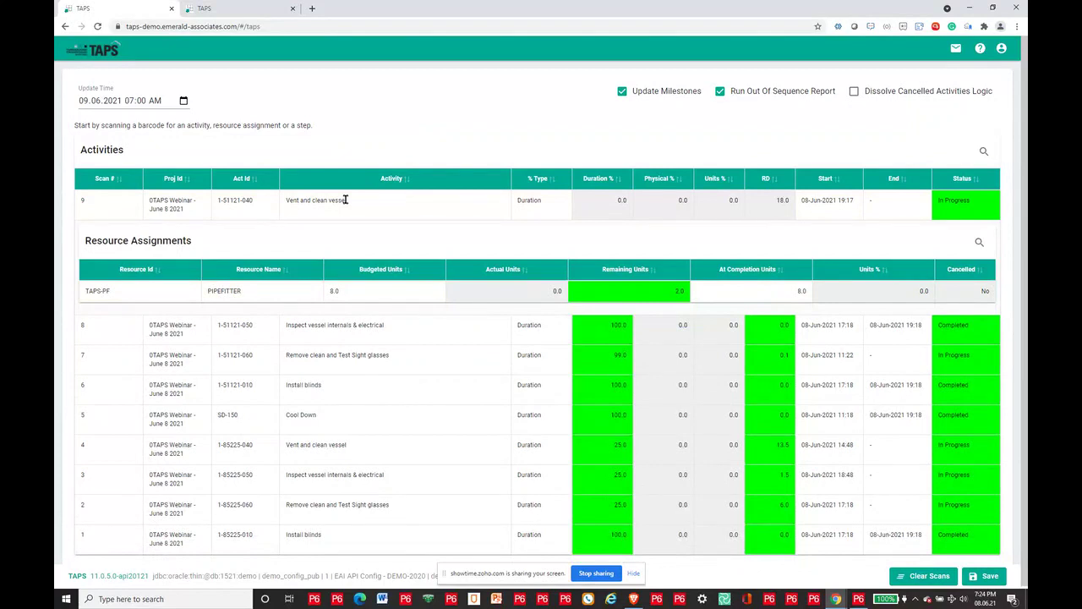
Step: Confirm the PIPEFITTER remaining units entry for the scanned activity
key(Return)
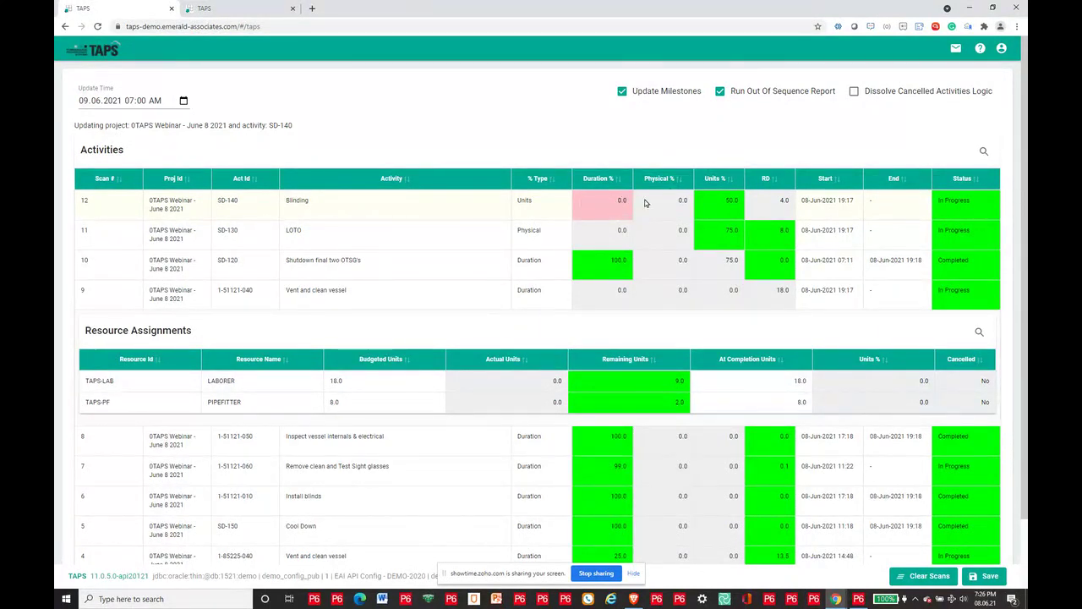
Step: Change Blinding's remaining duration from 4.0 to 2 and save the scanned updates
click(777, 207)
double_click(769, 203)
text(2)
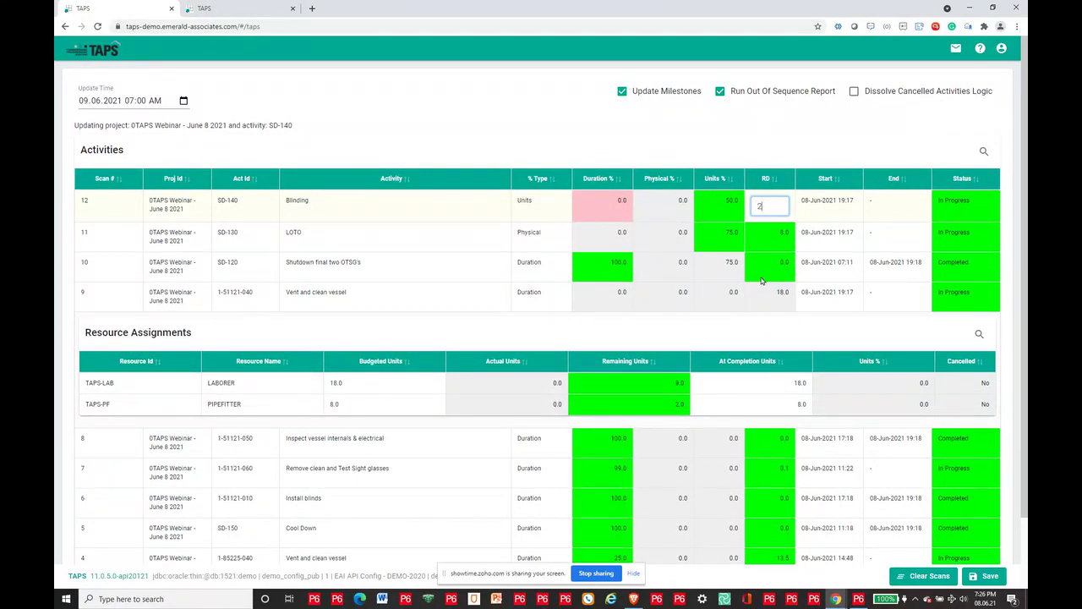
click(764, 145)
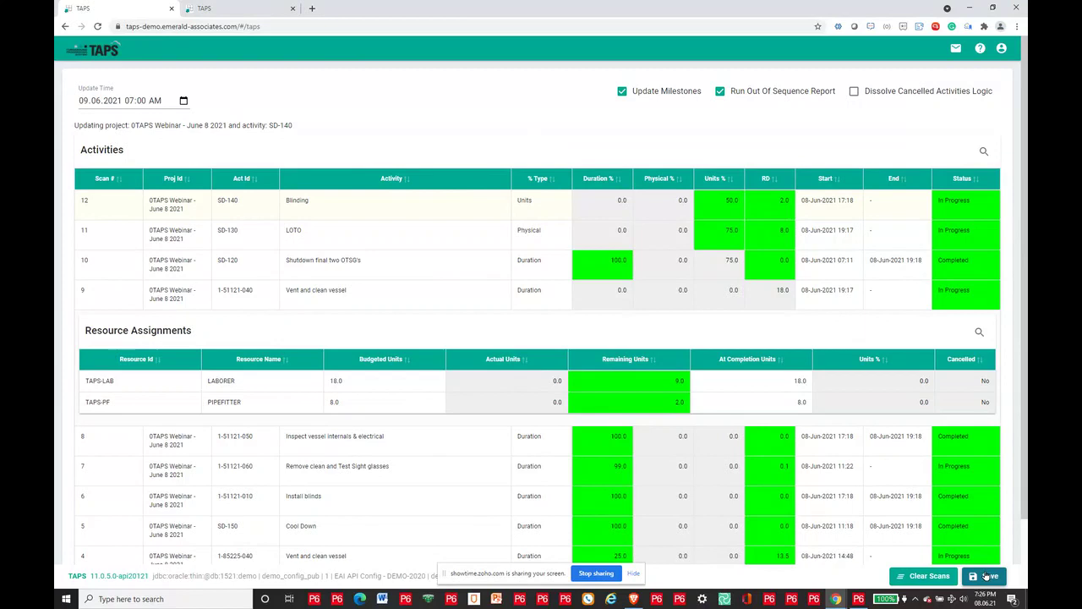
click(987, 576)
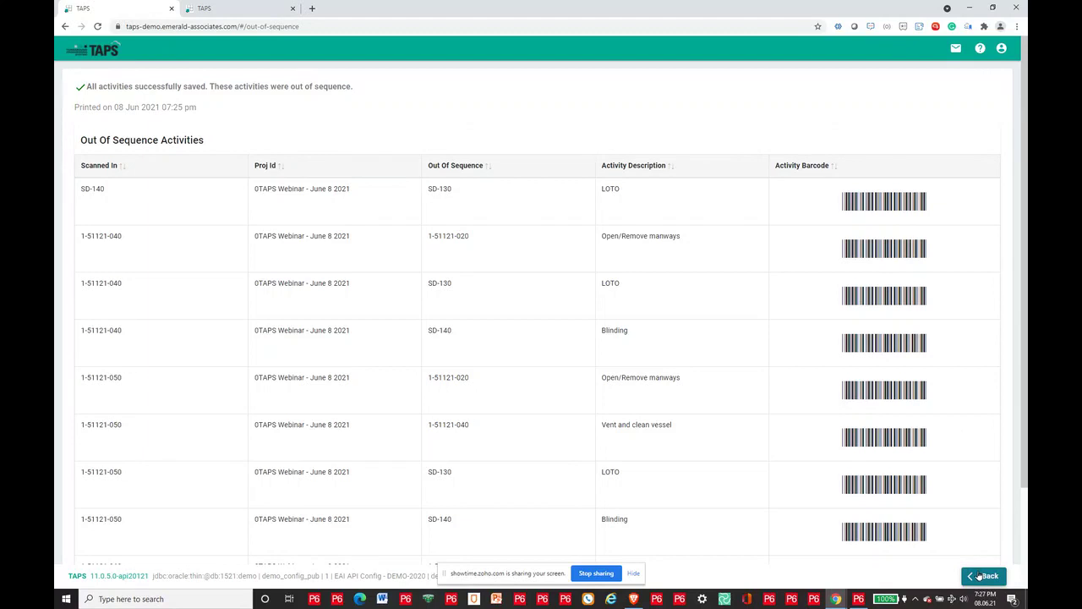
Step: Log out of TAPS, switch to P6, and select SD-130 LOTO to see its progress
click(983, 576)
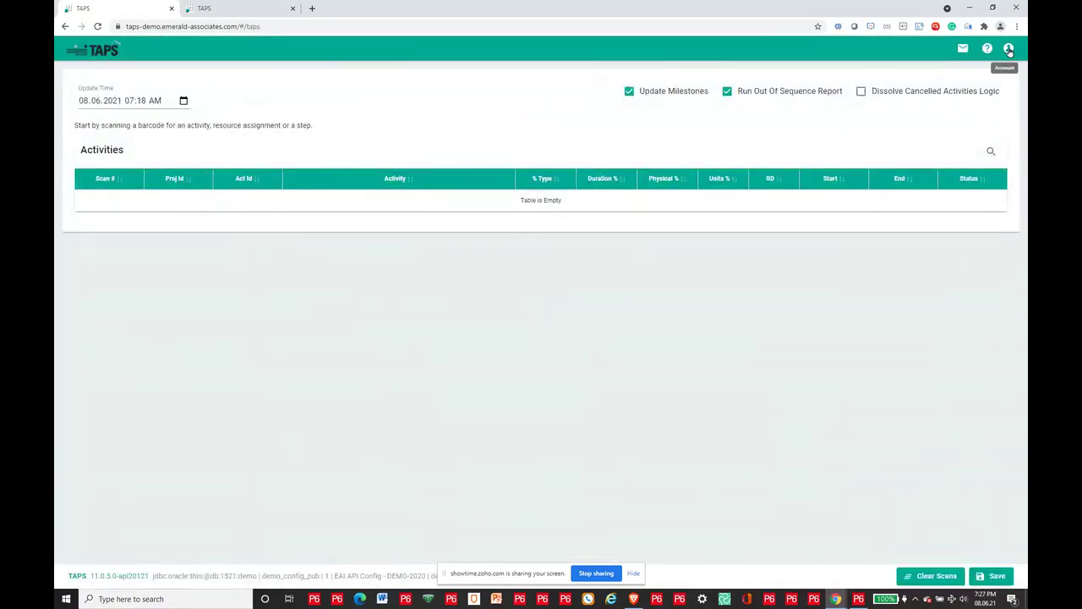
click(1008, 50)
click(983, 113)
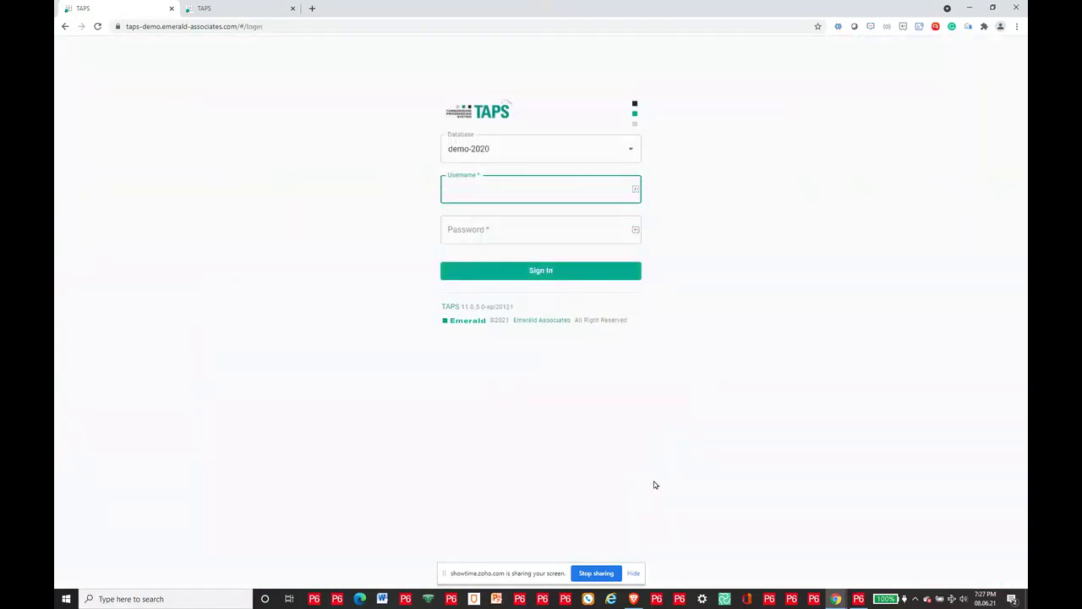
click(858, 597)
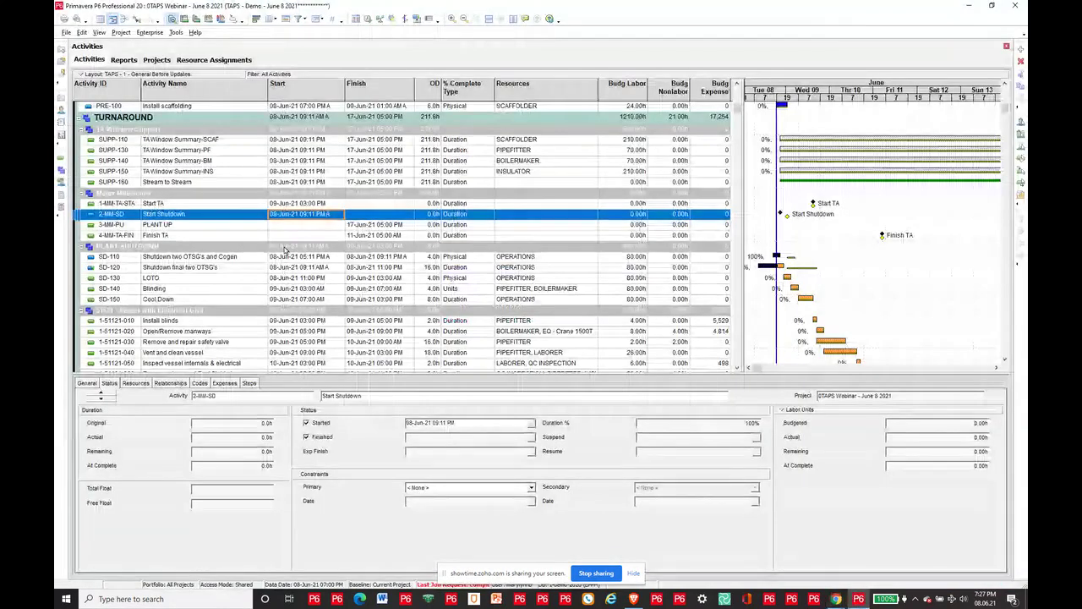
click(328, 279)
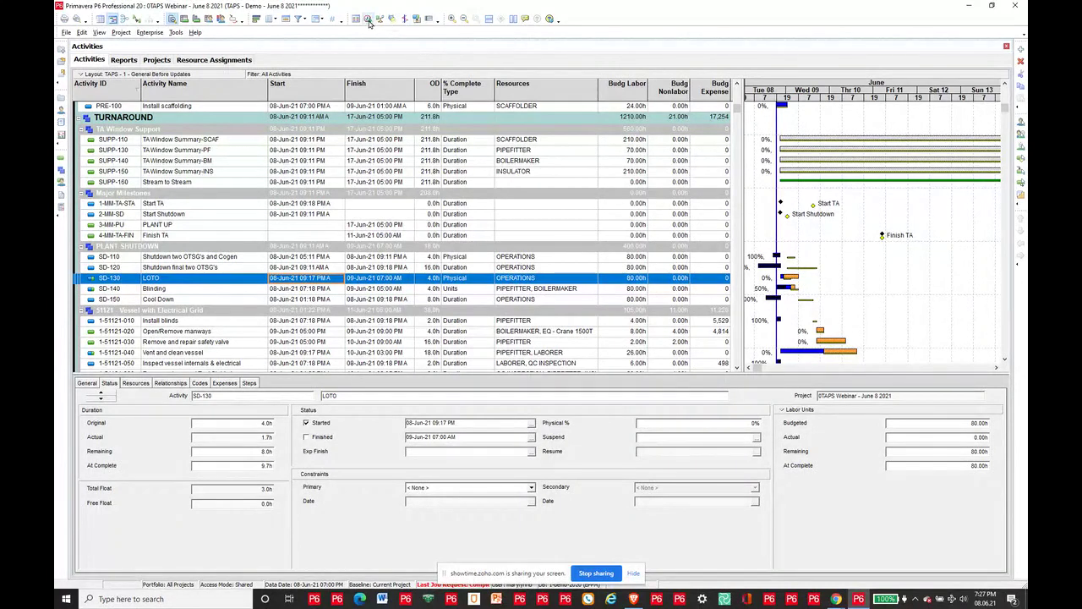
Step: Set the Schedule dialog to apply data date 09-Jun-21 07:00 AM to all open projects
key(F9)
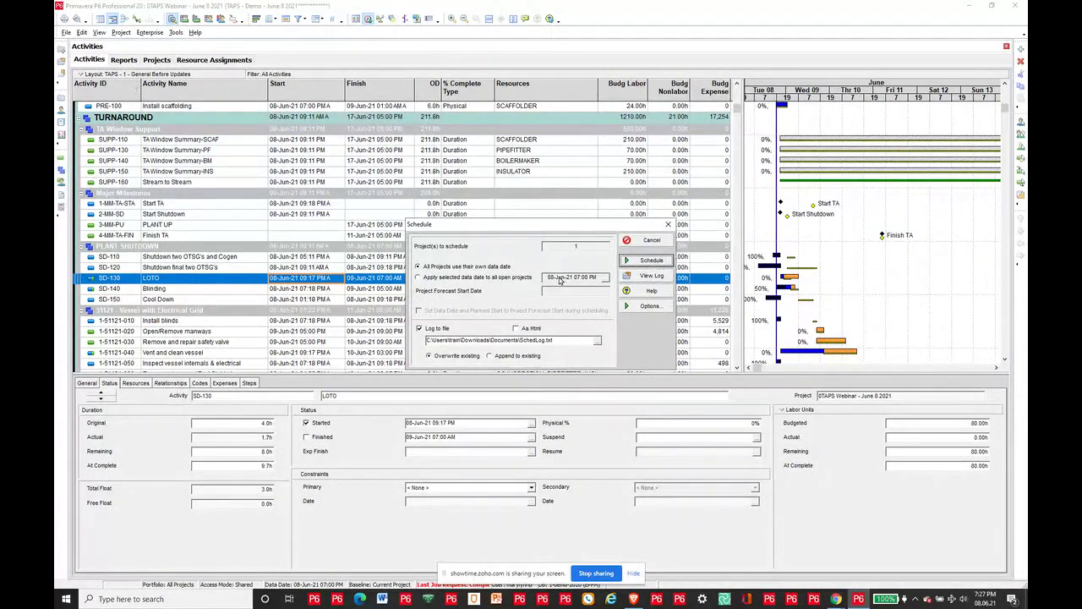
click(420, 280)
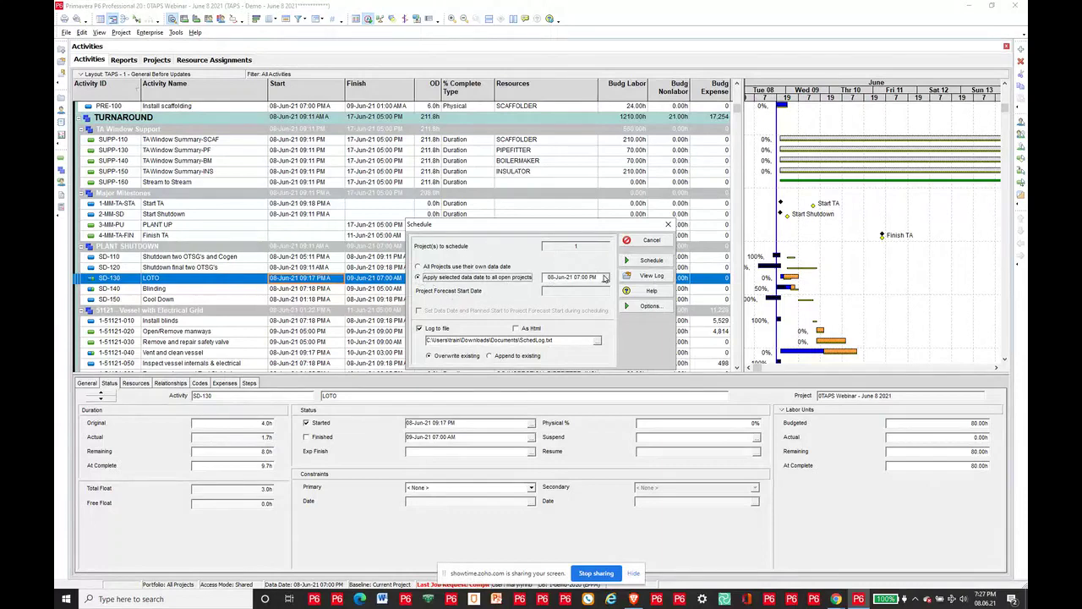
click(604, 278)
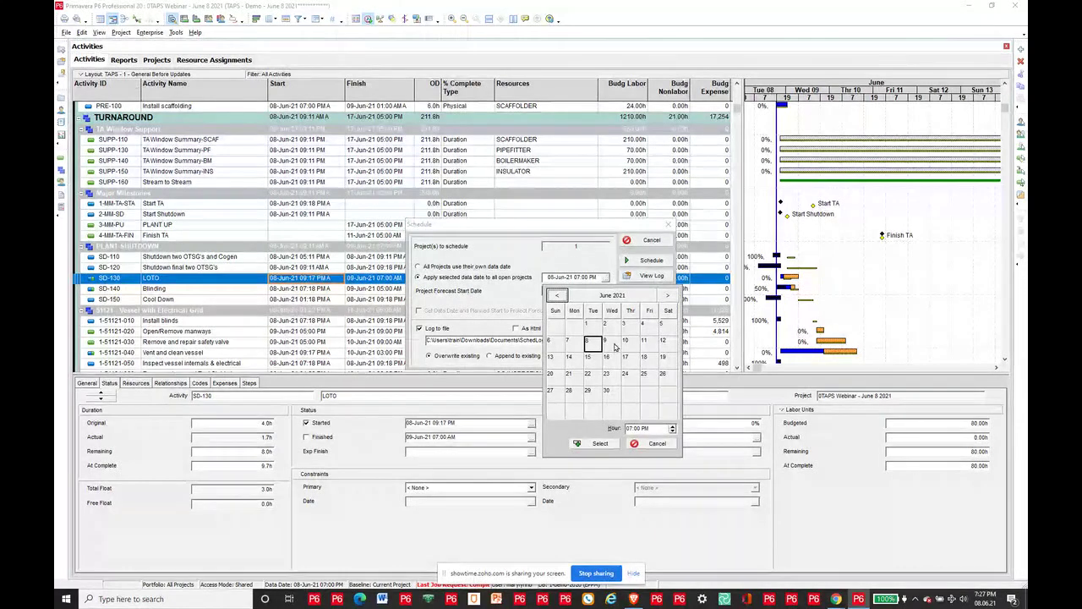
click(673, 431)
click(673, 426)
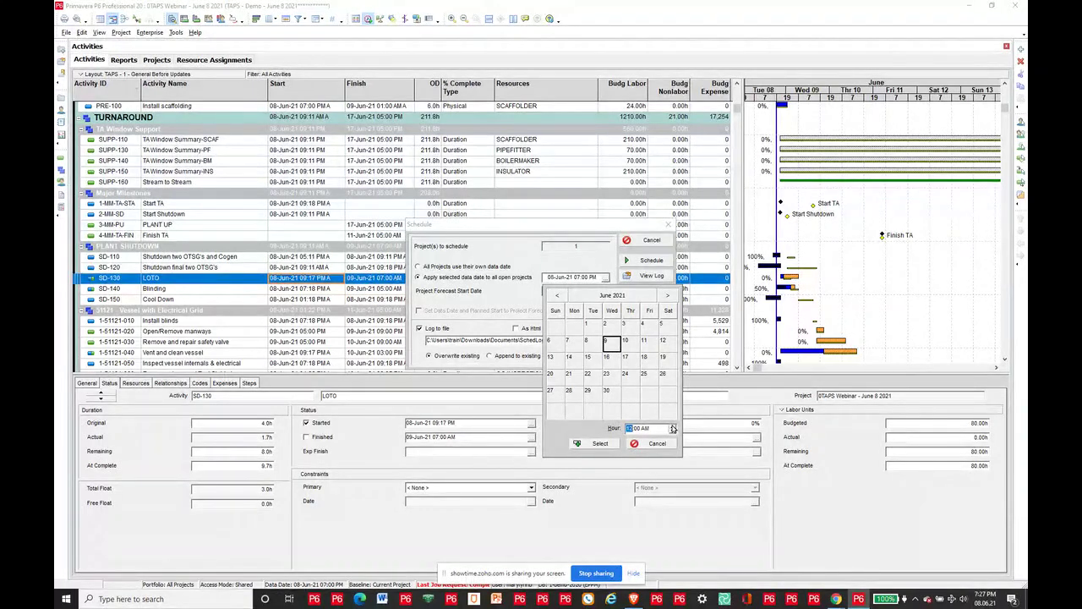
click(673, 427)
click(673, 431)
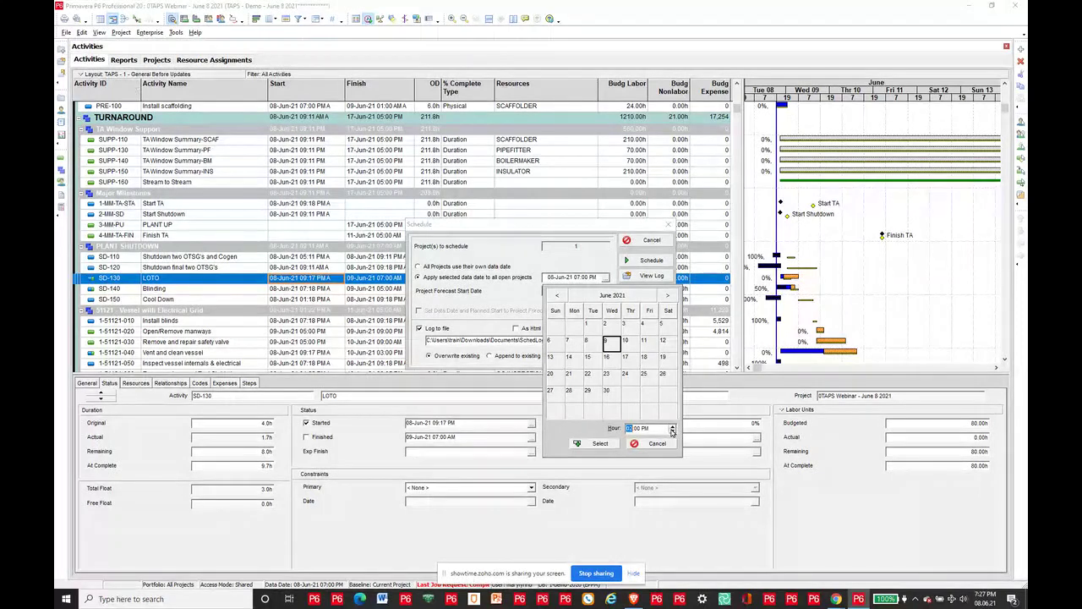
click(673, 431)
click(592, 443)
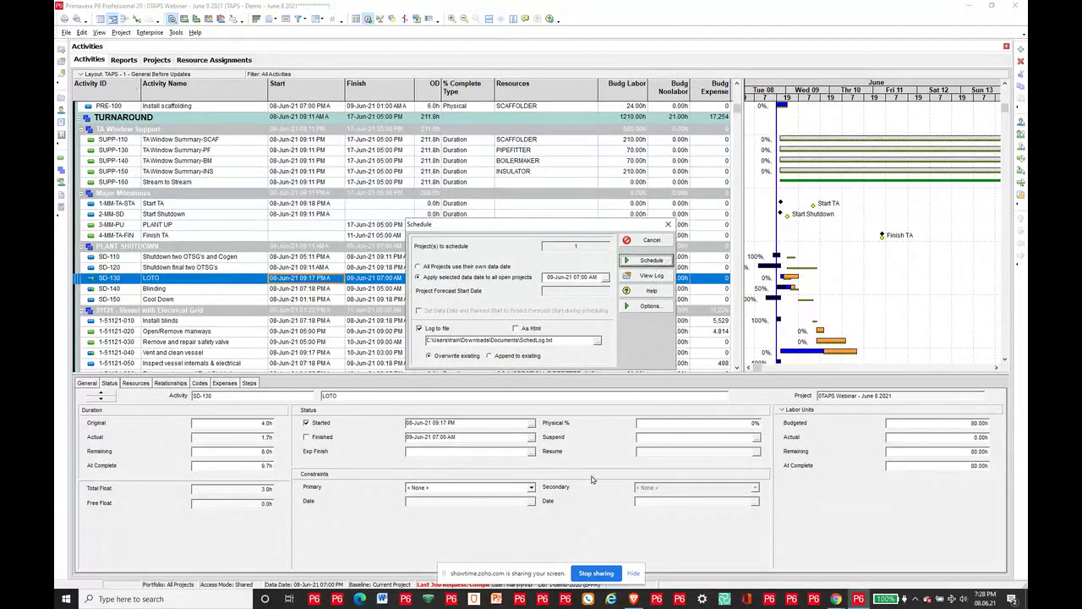
Step: Recalculate the schedule, then load the TAPS - 2 - After Updates layout without saving changes
key(Return)
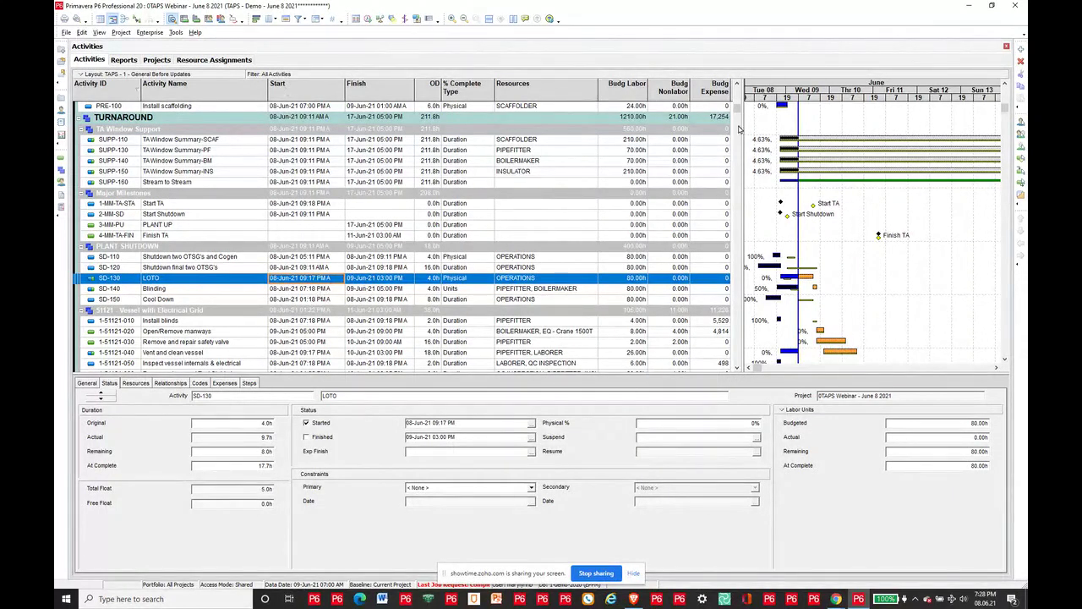
click(134, 77)
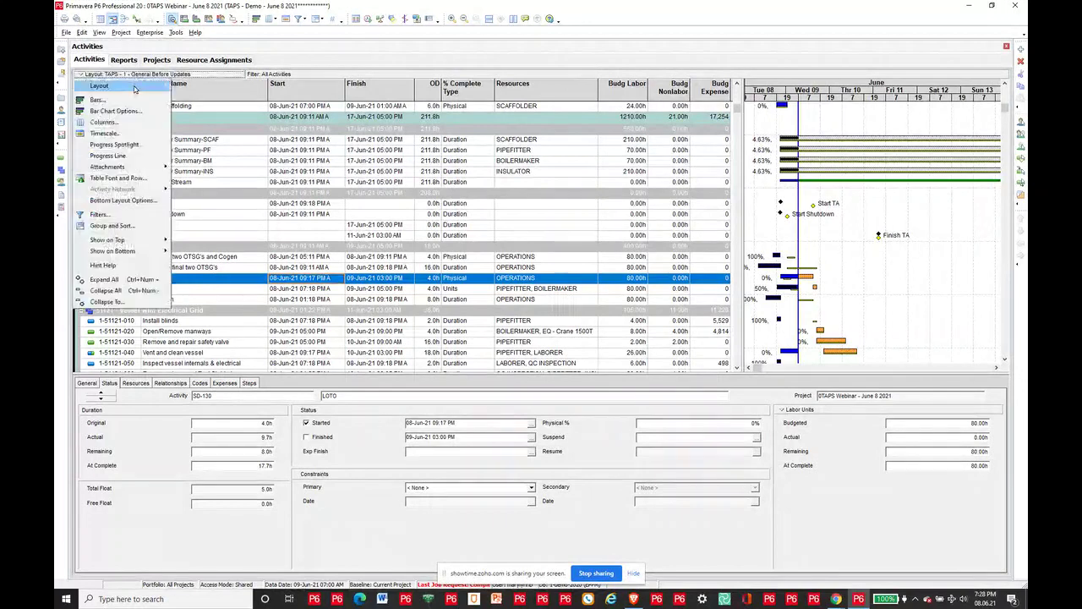
mouse_move(135, 86)
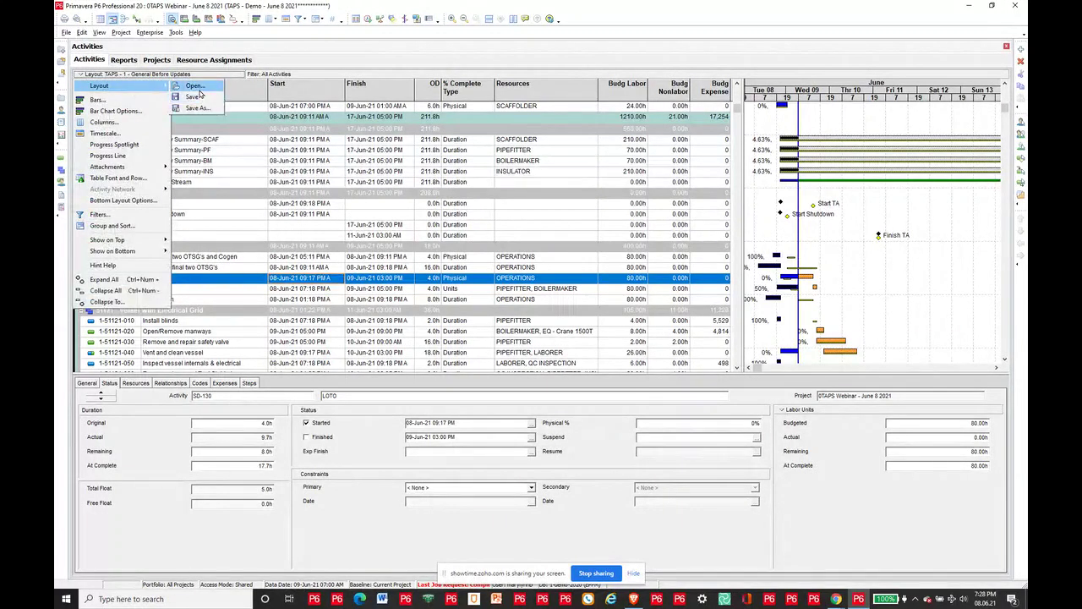
click(199, 88)
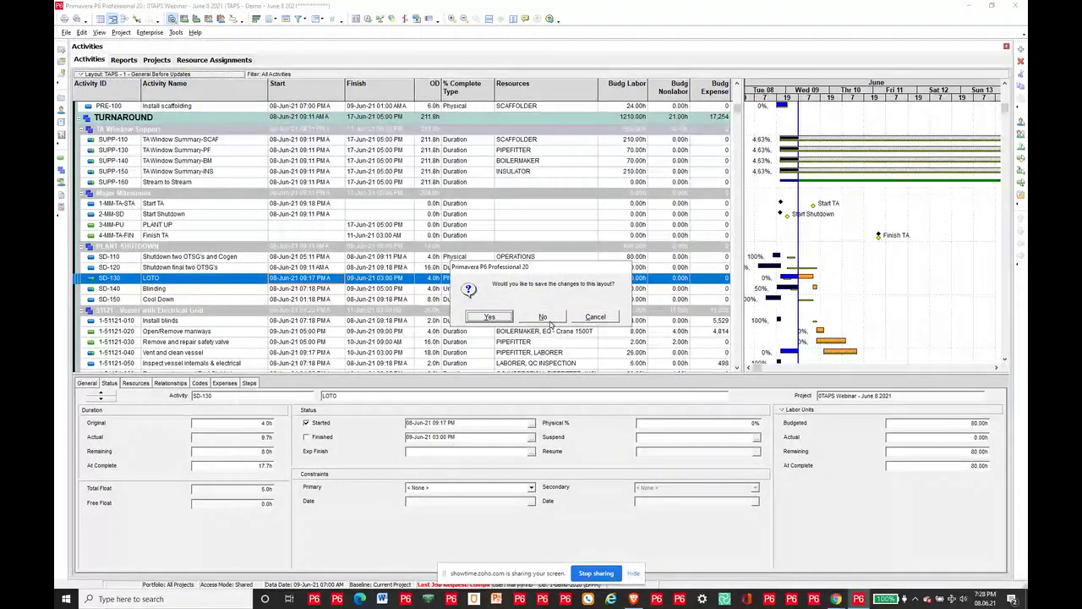
click(563, 317)
click(510, 374)
click(621, 239)
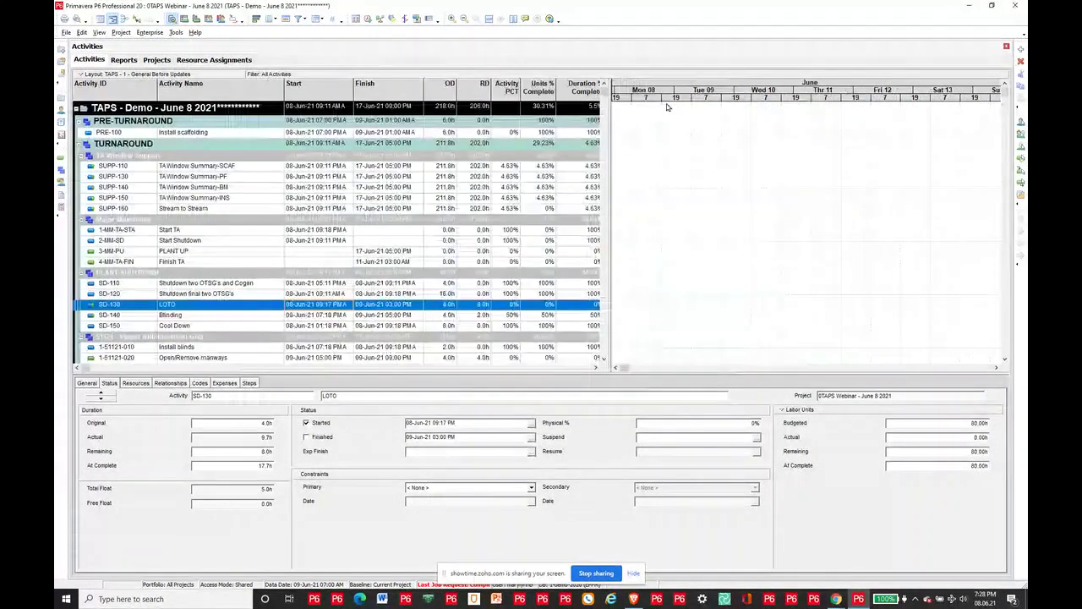
Step: Go to the PLANT UP milestone, scroll the Gantt to early June, and reveal Physical % Complete
click(687, 252)
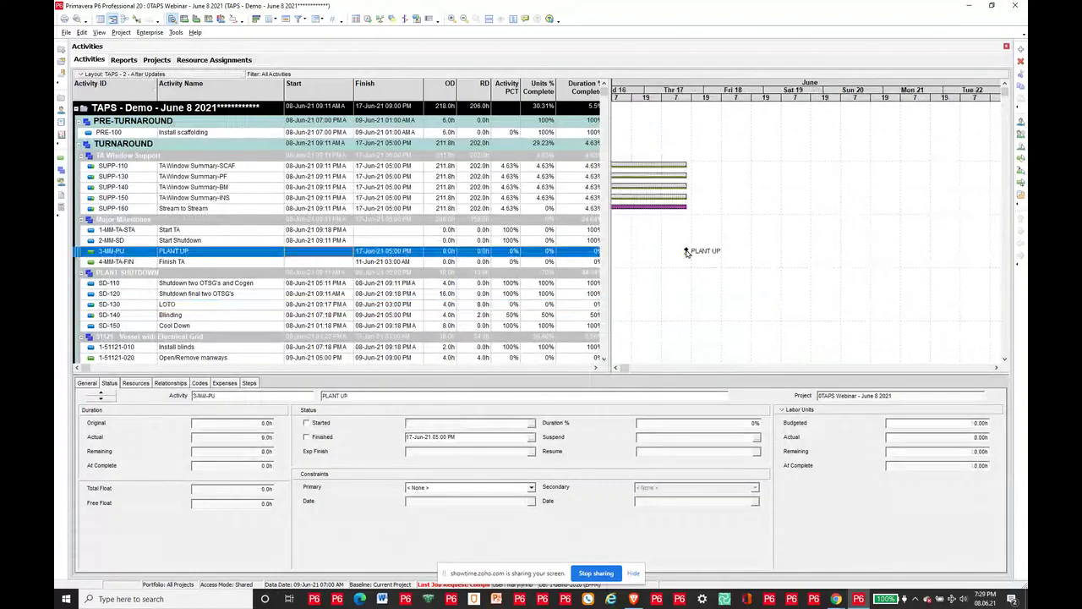
click(617, 370)
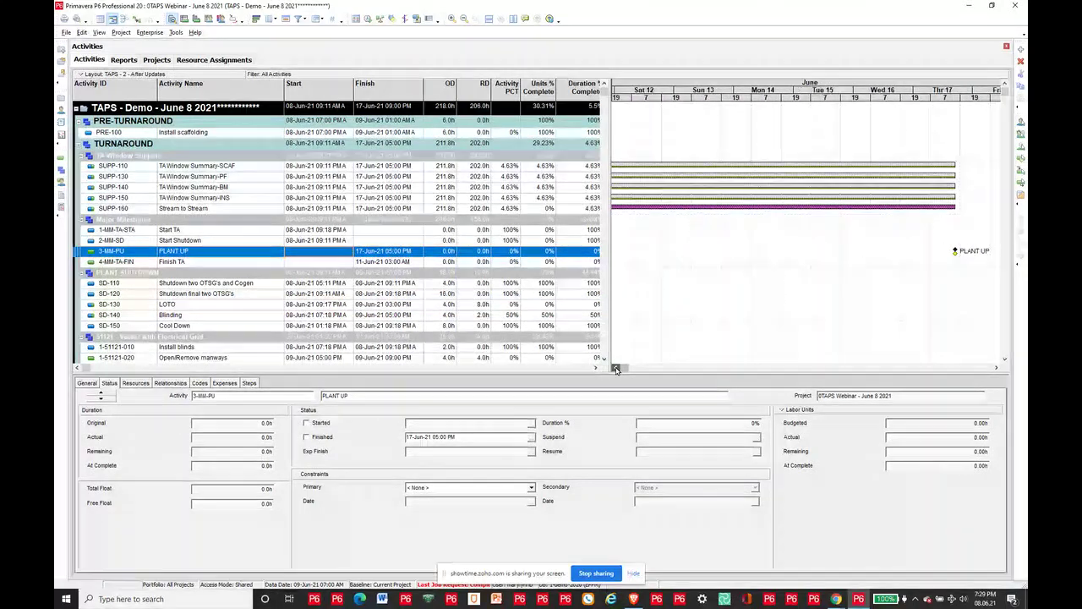
click(616, 369)
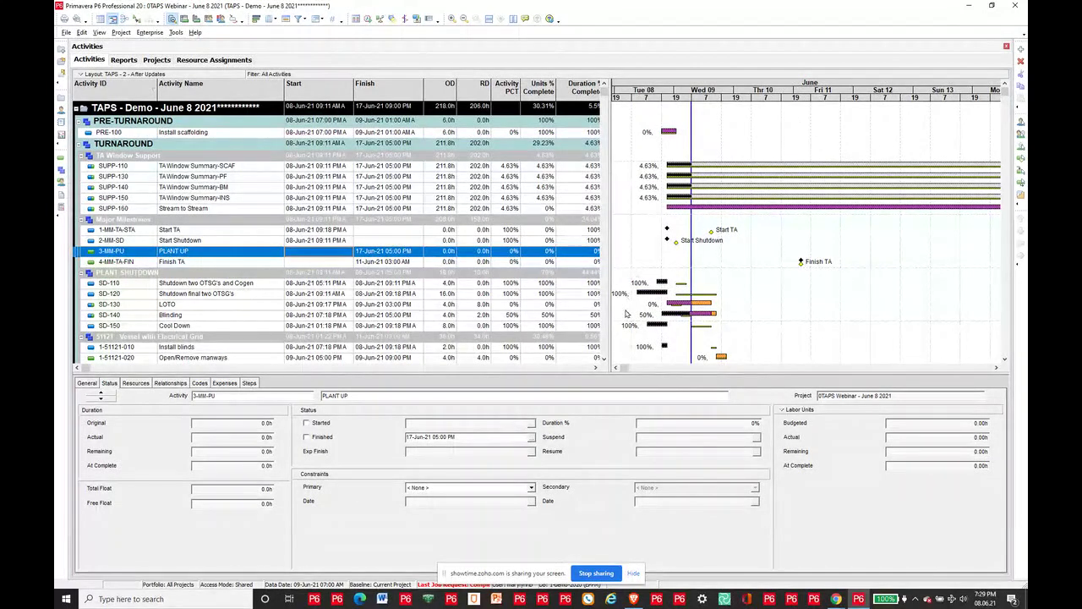
drag(609, 324, 649, 313)
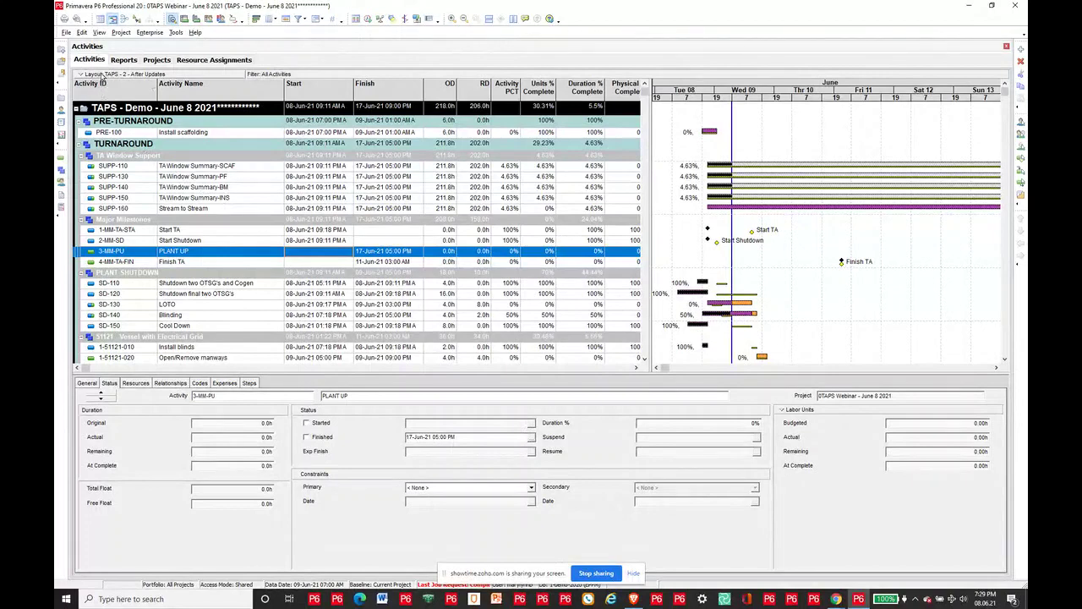
click(101, 74)
mouse_move(108, 89)
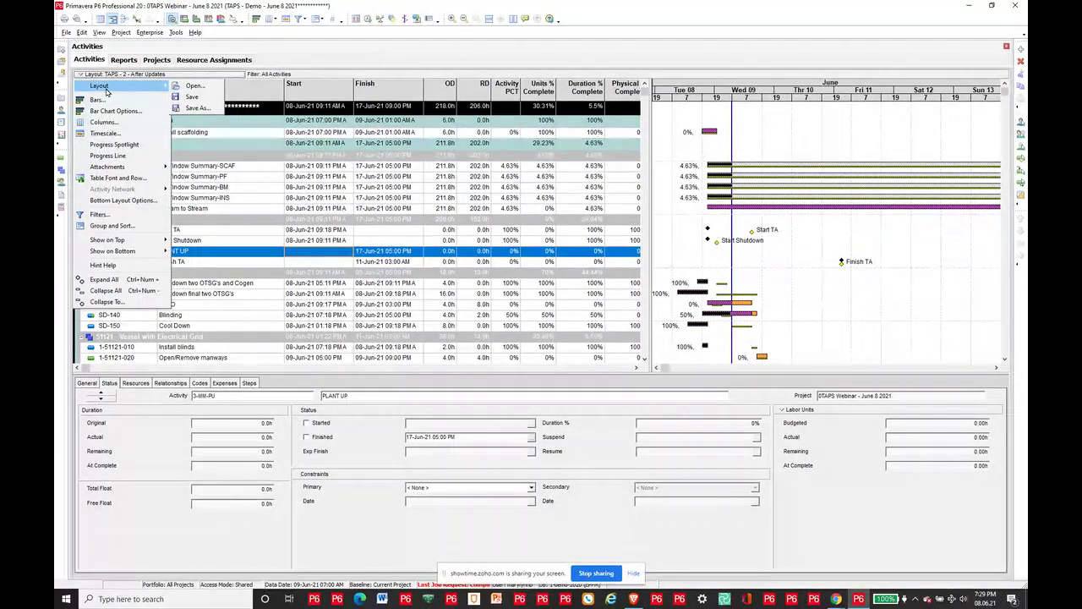
Step: Discard the current layout changes and load the TAPS - 3 - EV layout from Open Layout
click(196, 86)
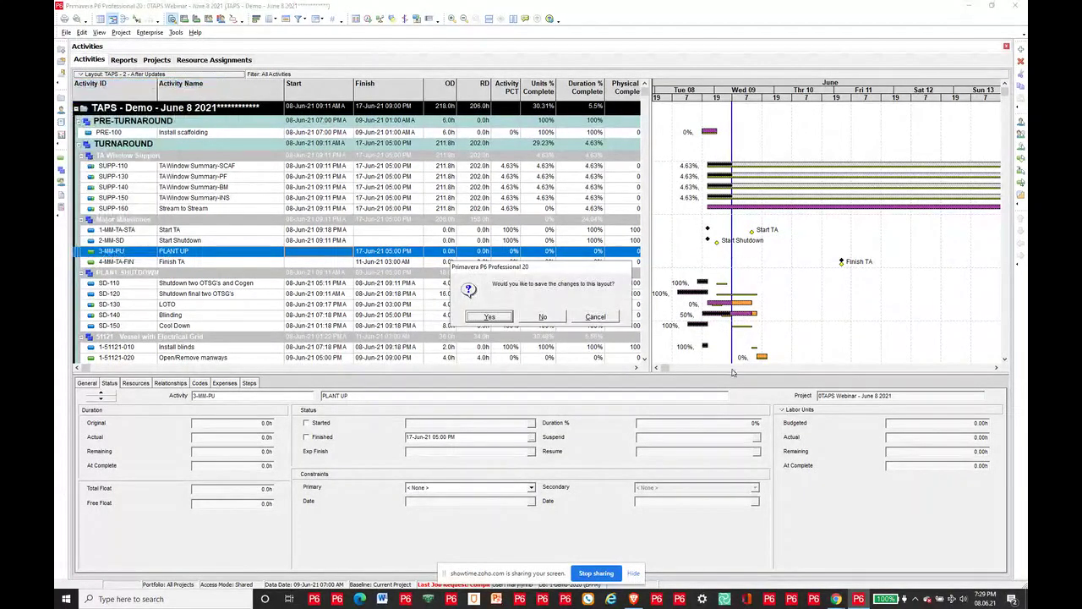
click(547, 316)
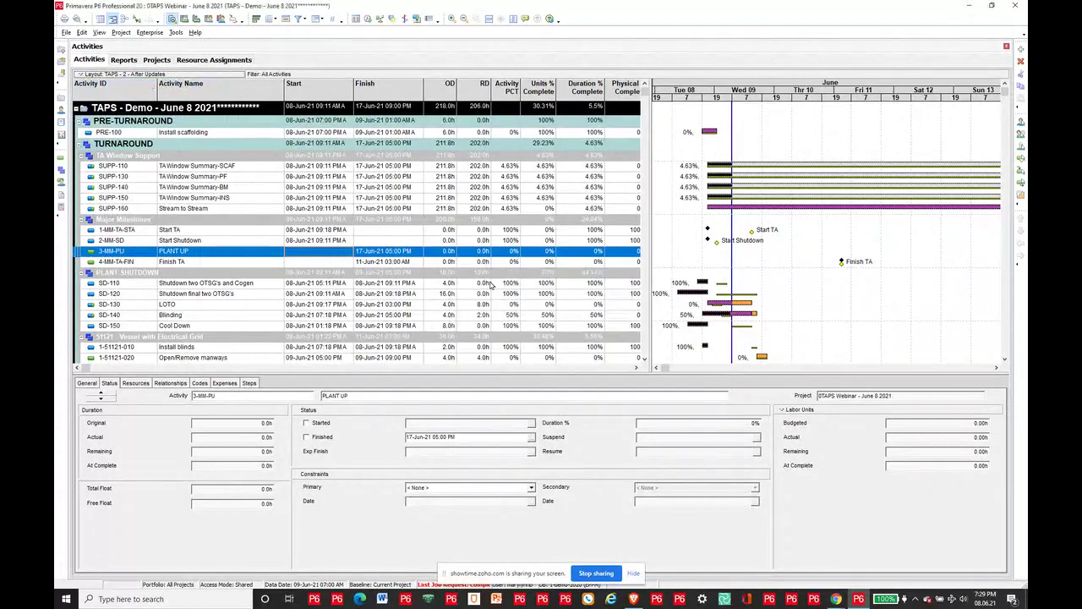
click(512, 375)
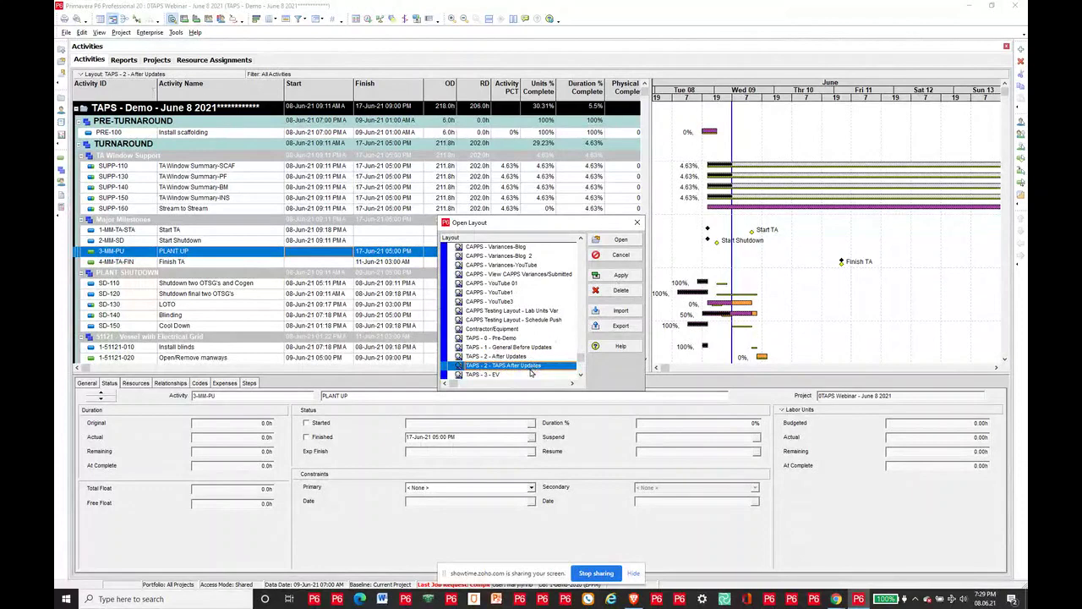
click(498, 374)
click(518, 376)
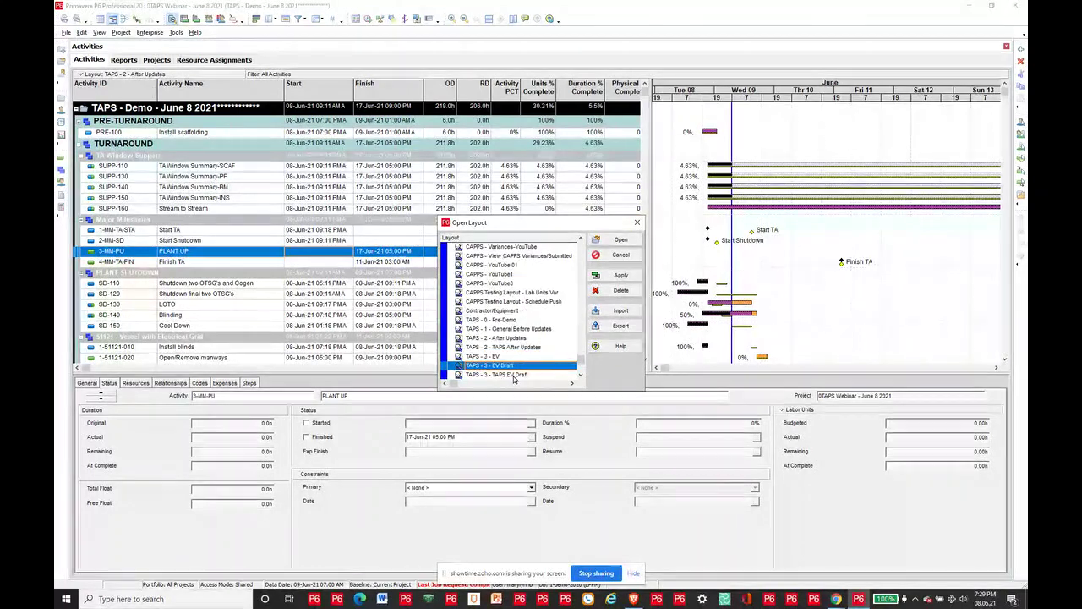
click(581, 375)
click(581, 375)
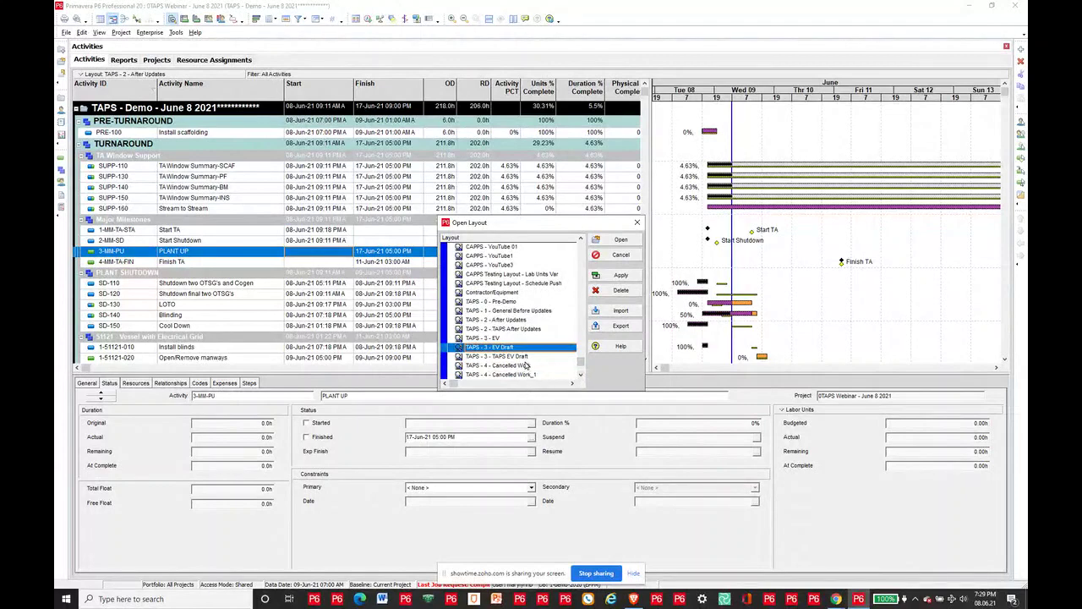
click(528, 357)
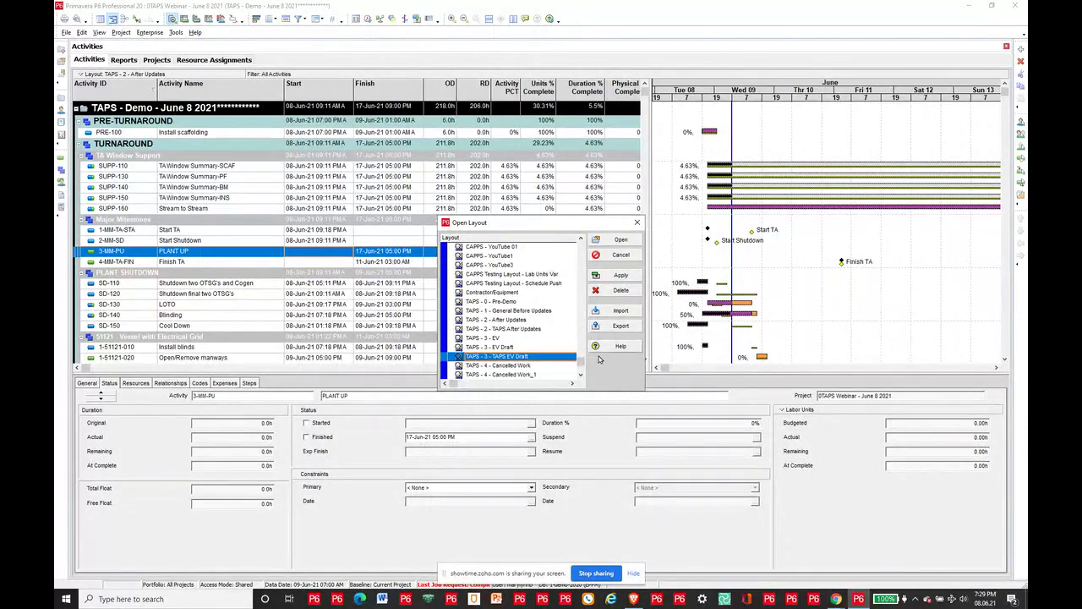
drag(580, 362, 571, 298)
scroll(558, 311, down, 2)
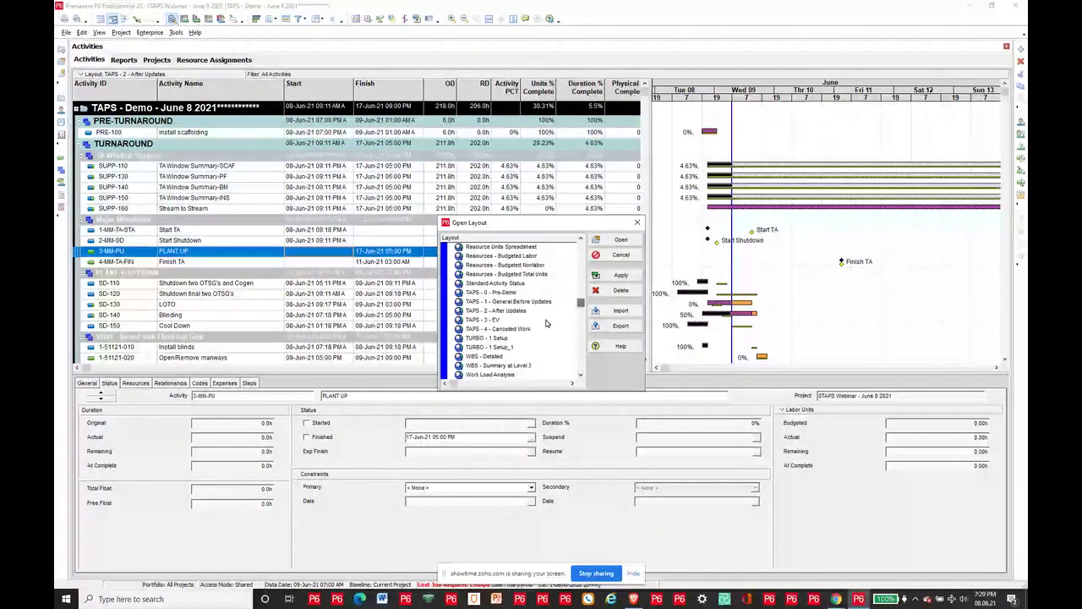
click(546, 320)
click(617, 239)
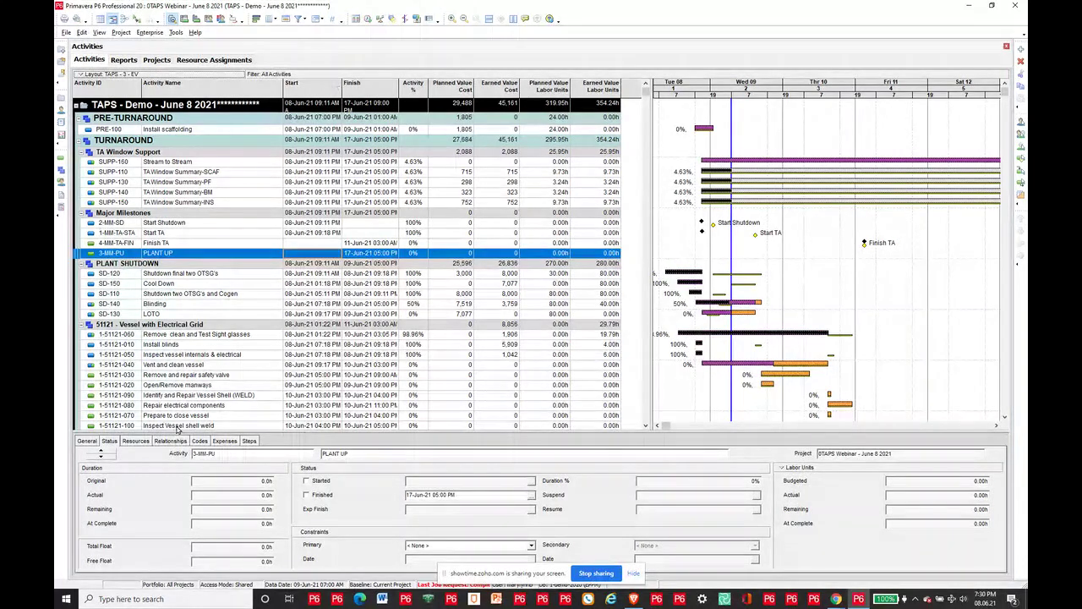
Step: Show the PLANT UP milestone's resource assignments, which list no resources
click(142, 440)
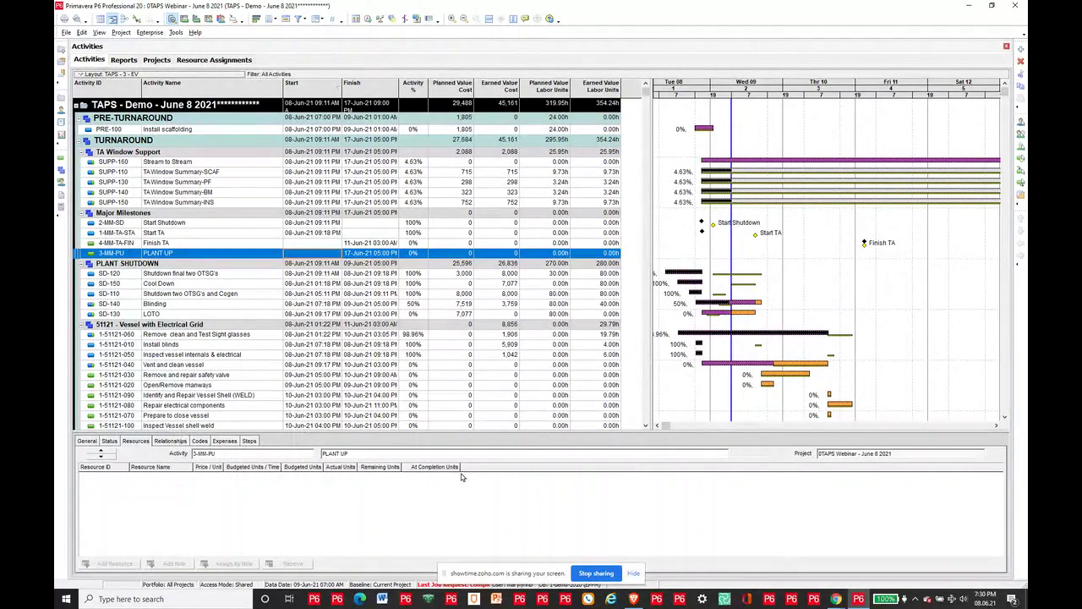
Step: Save the current TAPS - 3 - EV layout
click(84, 73)
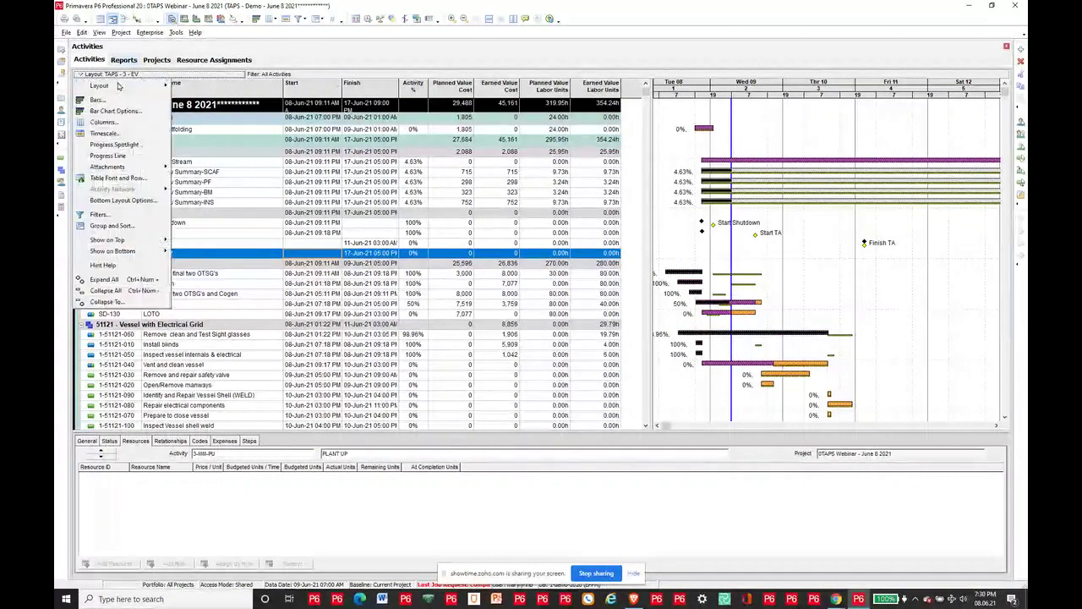
mouse_move(122, 86)
click(192, 97)
click(536, 317)
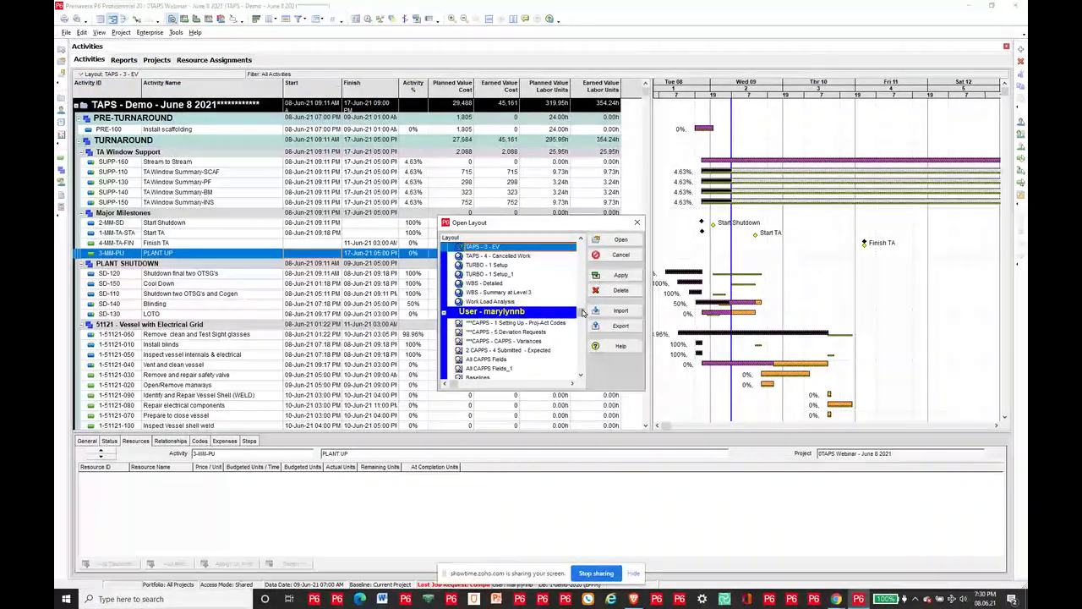
Step: Open and apply the TAPS - 3 - TAPS EV Draft layout
click(580, 334)
drag(580, 335, 580, 372)
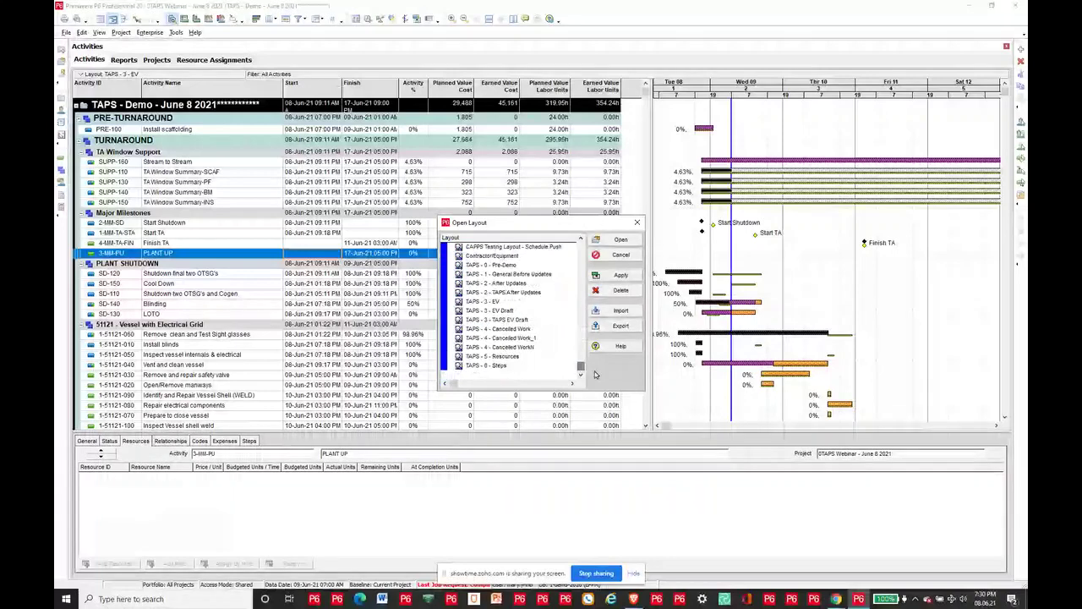
click(507, 320)
click(620, 274)
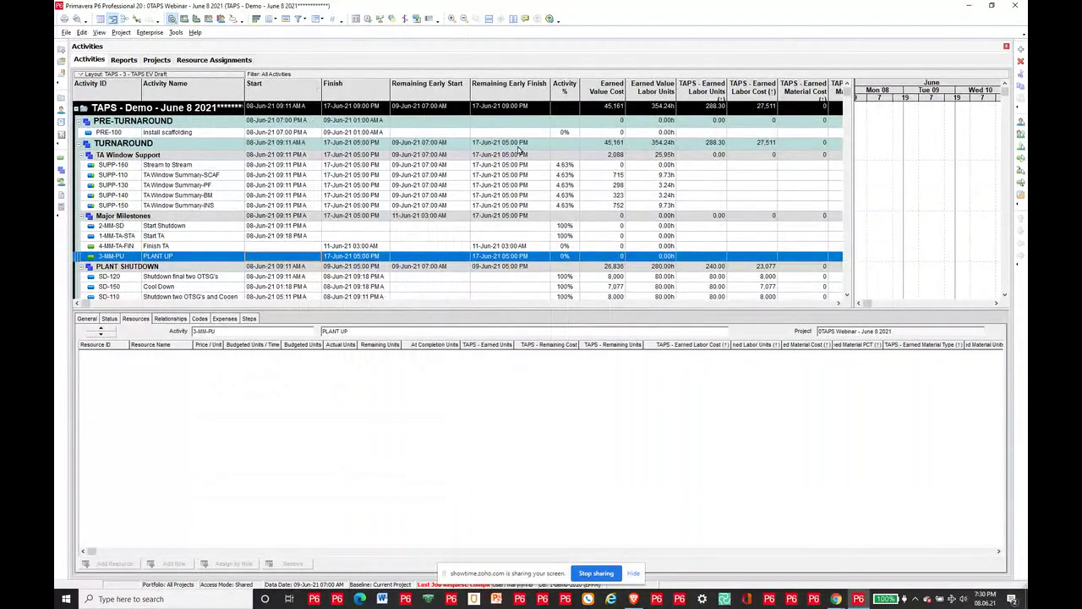
Step: Review resource assignments of SD-120, Cool Down and Blinding (SD-140), widening the earned labor units column
click(308, 278)
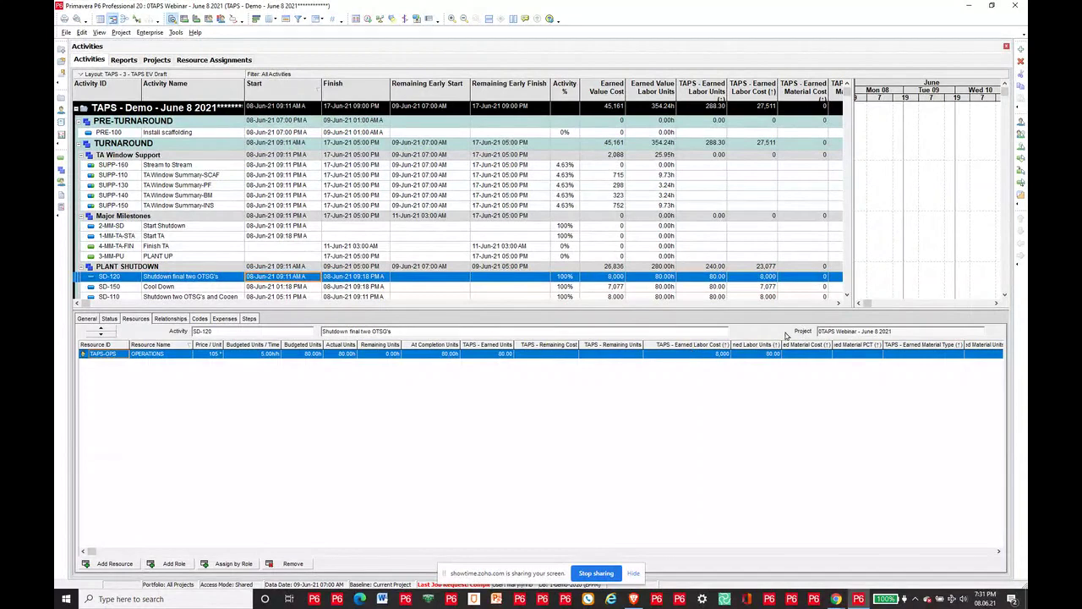
drag(781, 342, 800, 342)
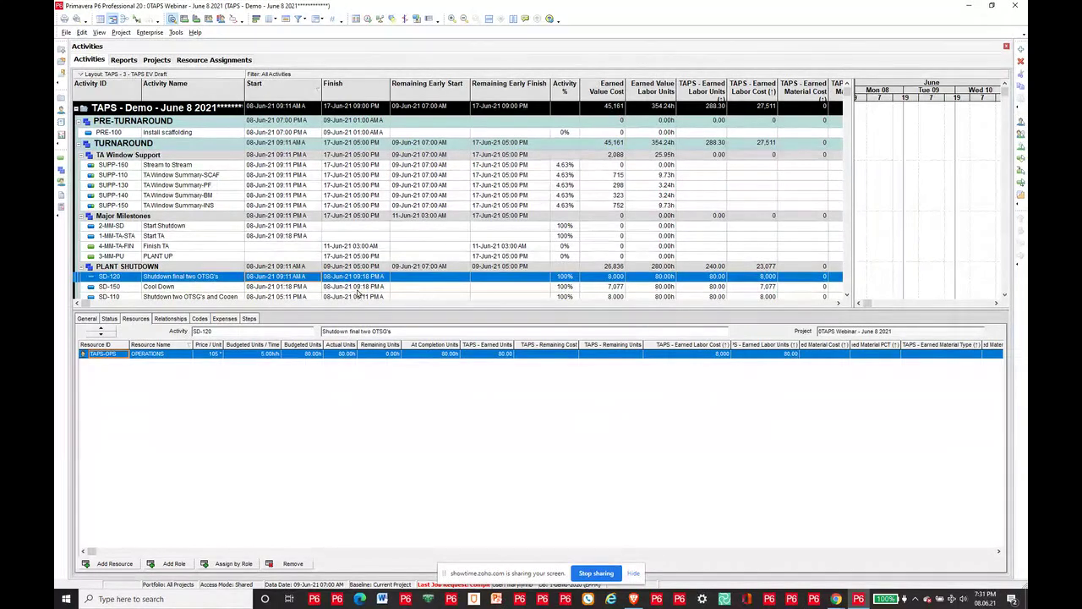
click(355, 288)
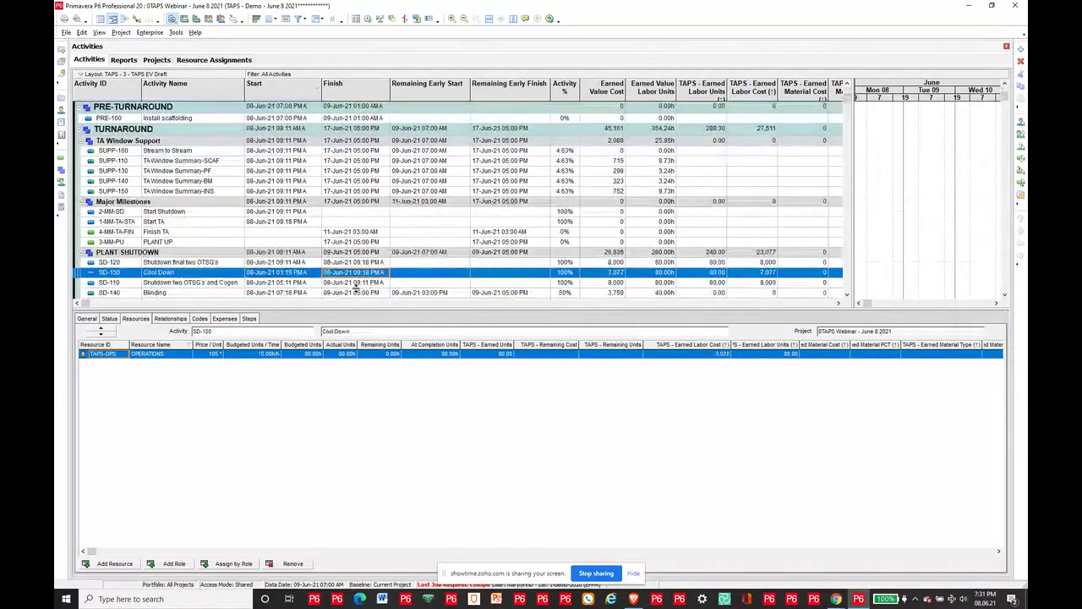
click(359, 293)
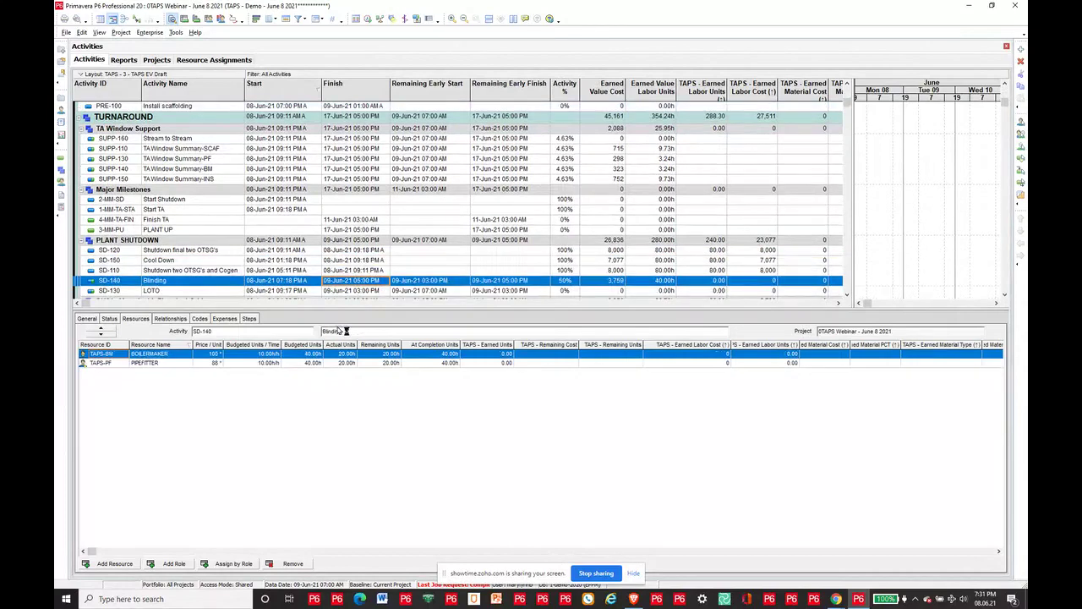